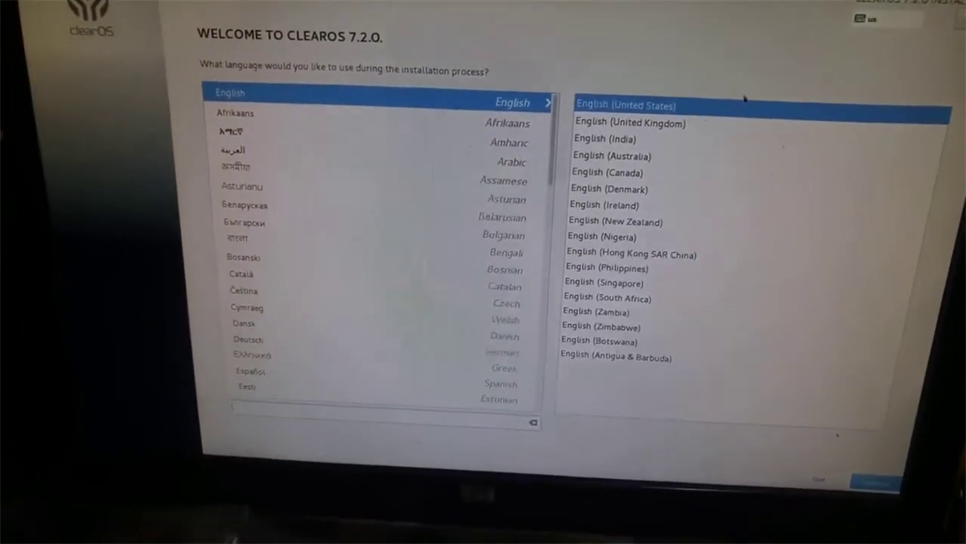
Choose English (Canada) as the installer language and move on to the Date & Time settings
left_click(613, 159)
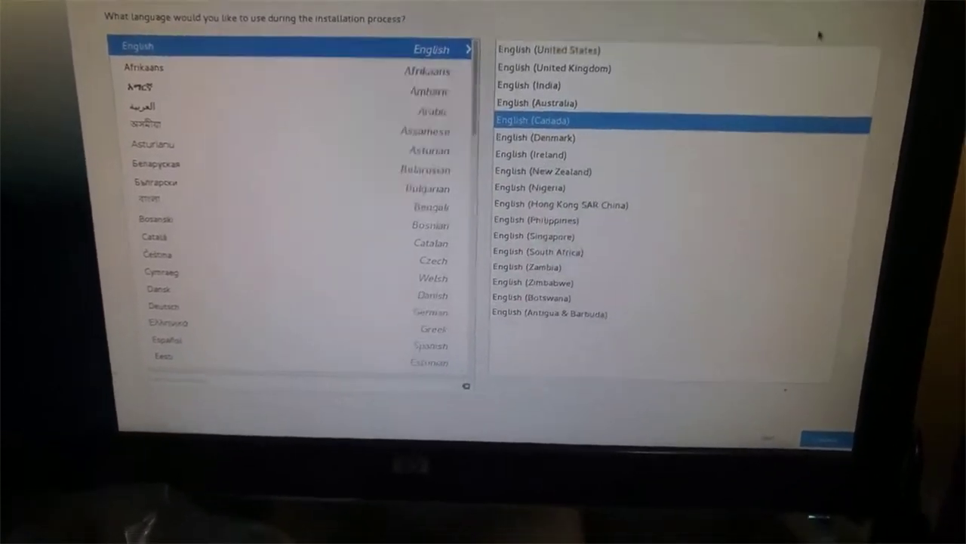
key("Return")
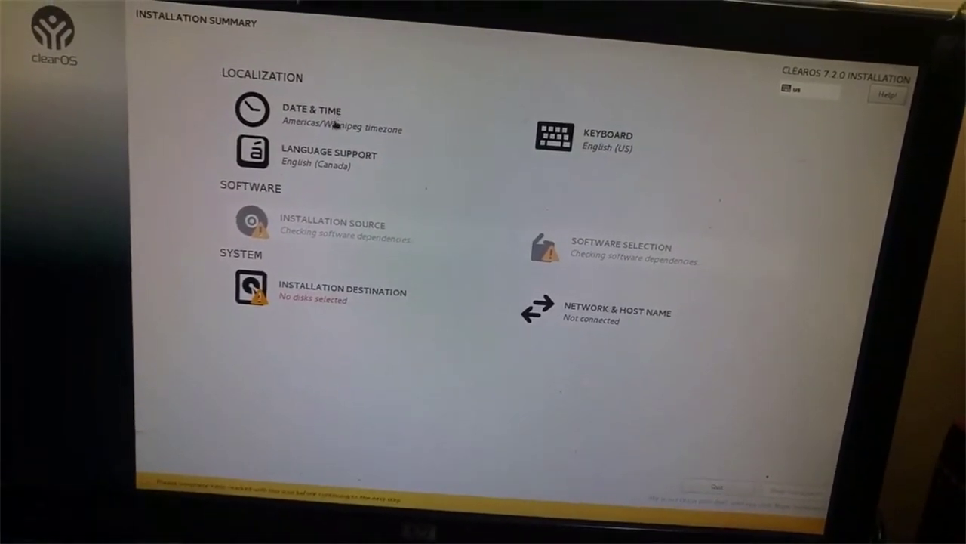
left_click(336, 125)
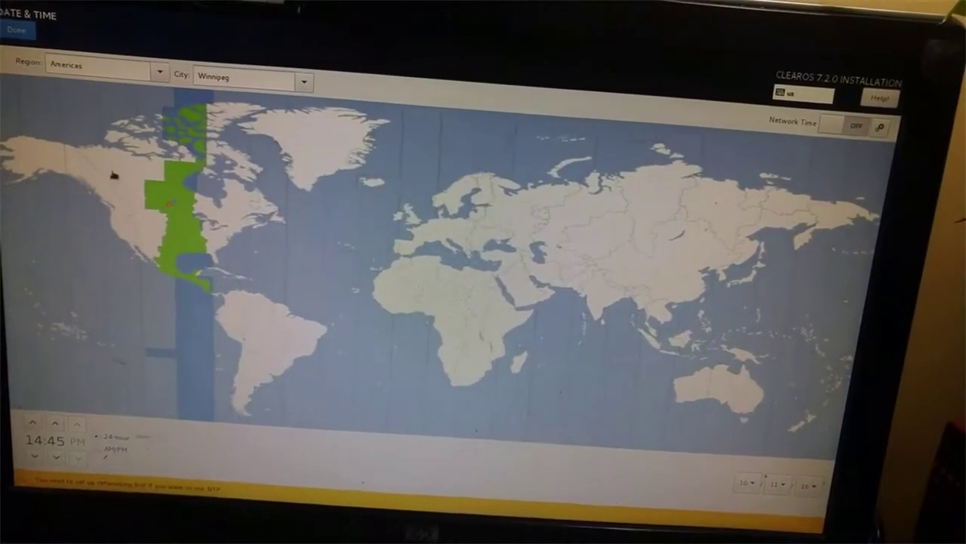
Pick Vancouver on the map so the time zone becomes Americas/Vancouver
left_click(116, 182)
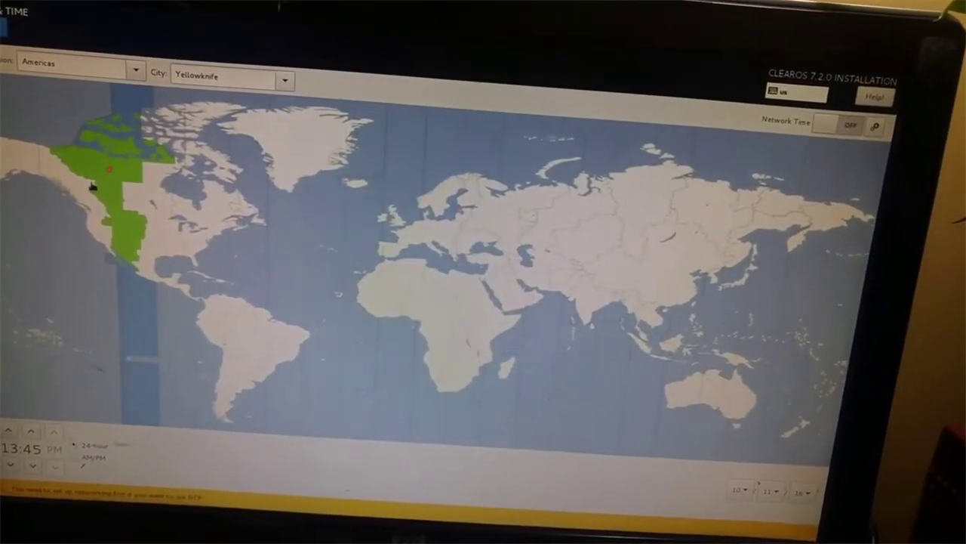
left_click(85, 183)
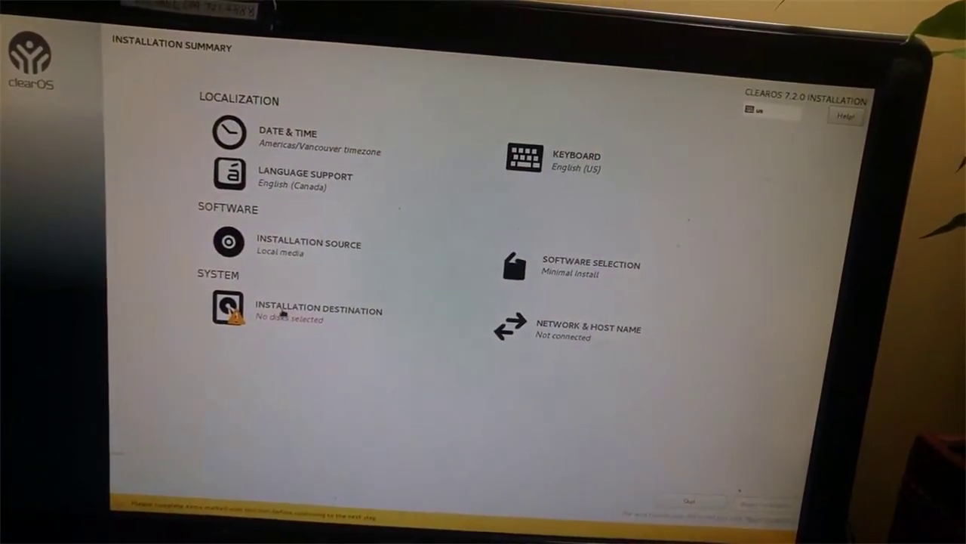
left_click(281, 312)
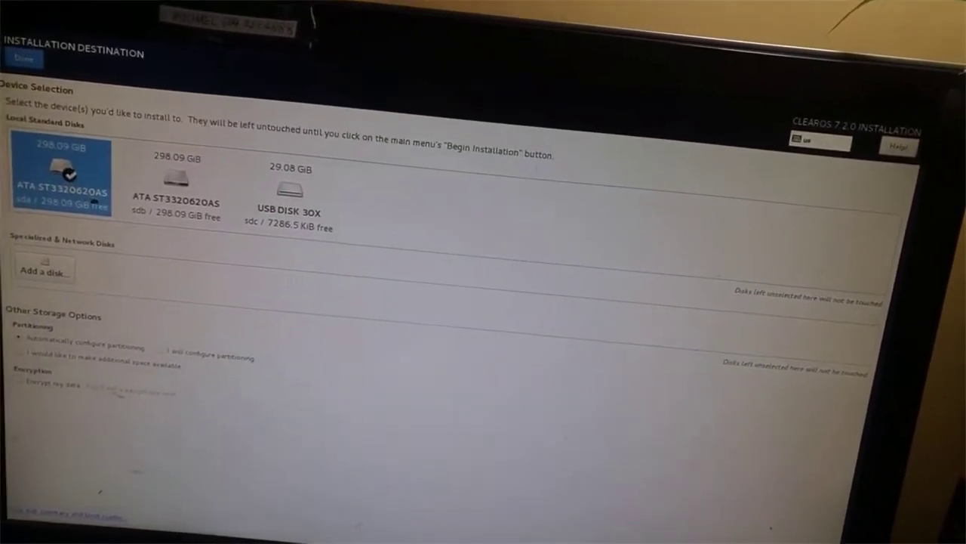
Confirm the first 298.09 GiB ATA disk with automatic partitioning
left_click(46, 45)
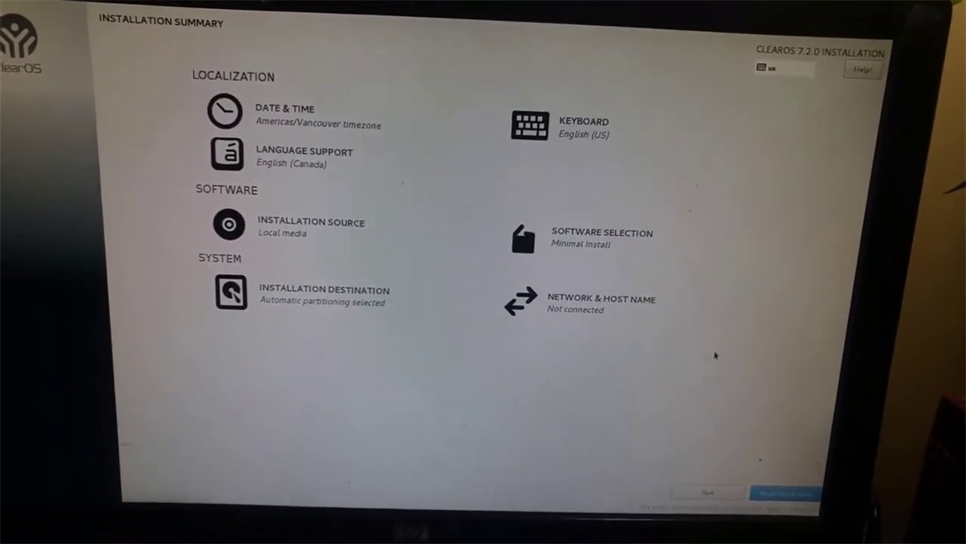
Begin the installation and bring up the Root Password settings
left_click(804, 494)
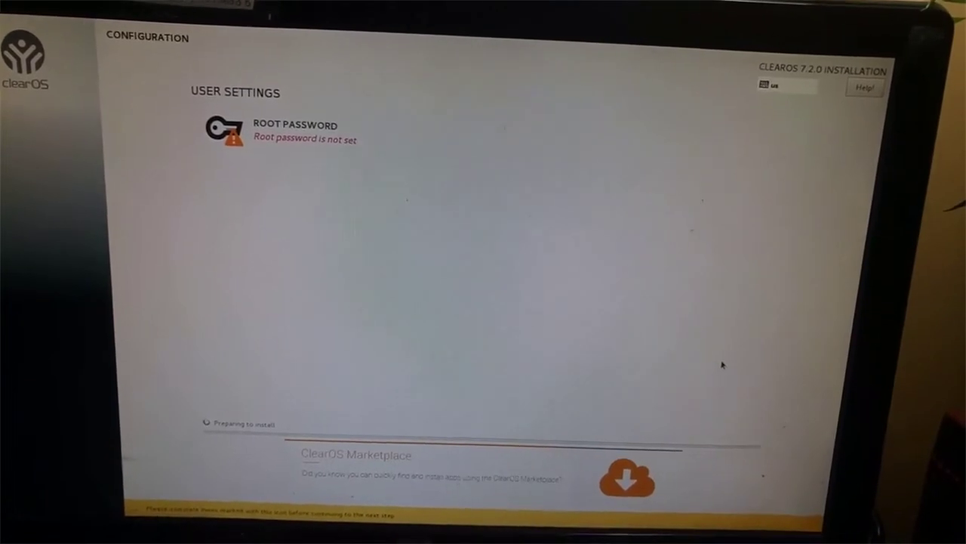
left_click(325, 144)
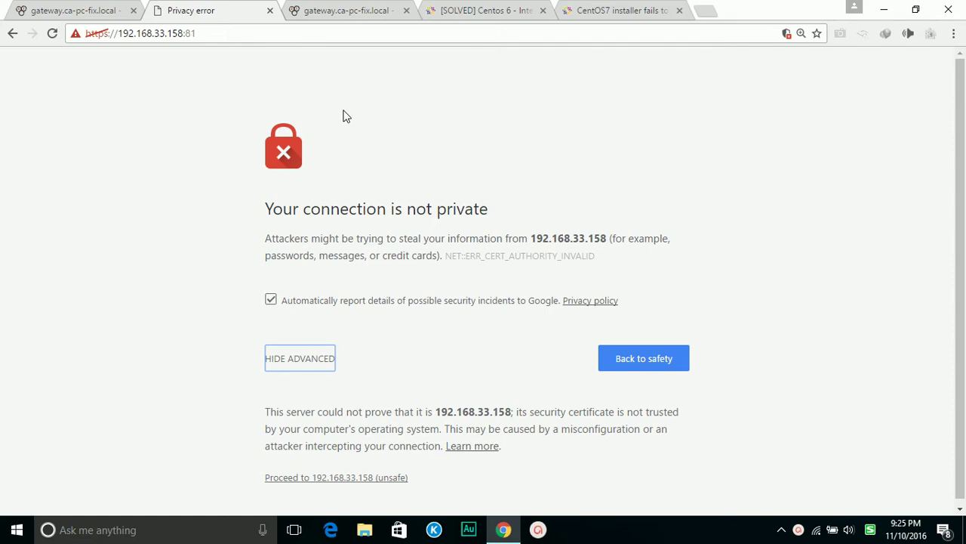
left_click(210, 34)
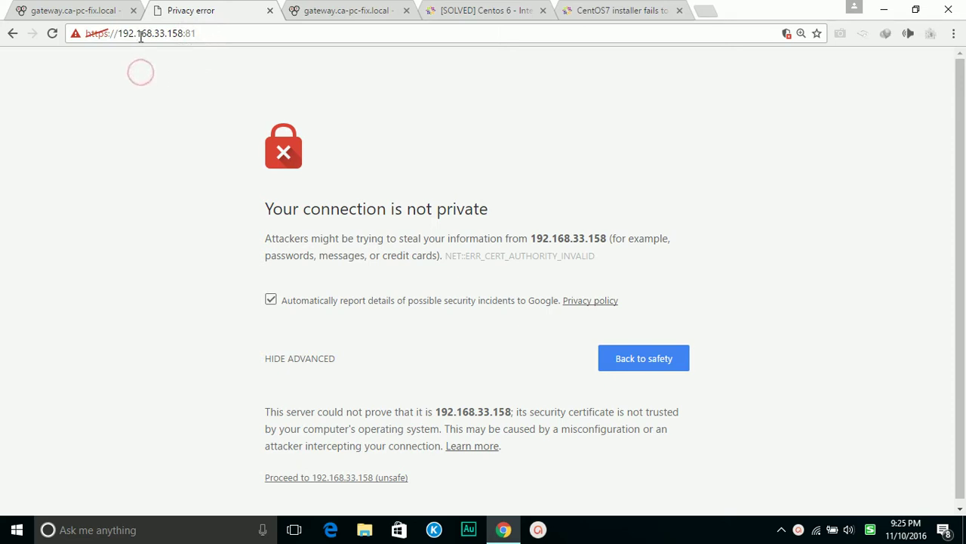
left_click(211, 34)
left_click_drag(215, 32, 77, 34)
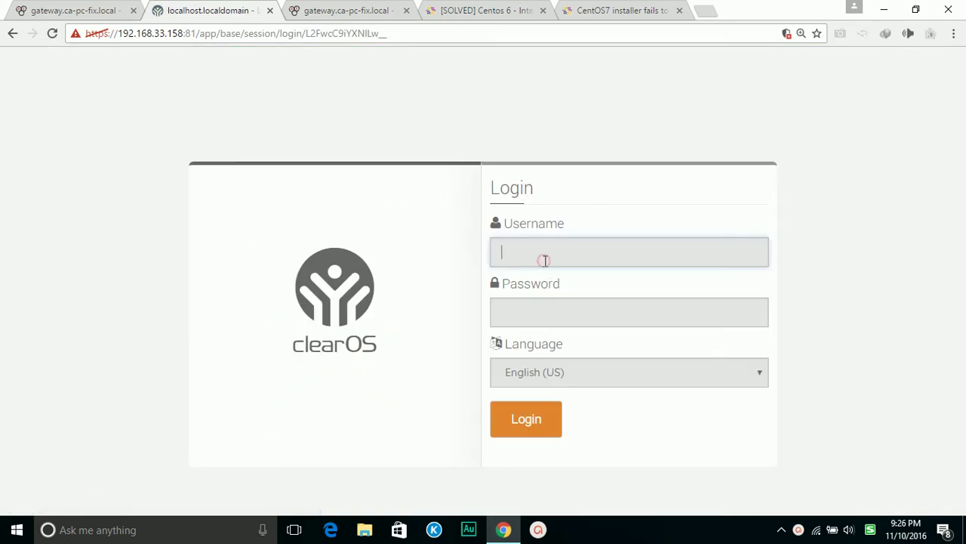
Log in with username root and the password, then zoom the wizard page out
type("ROO")
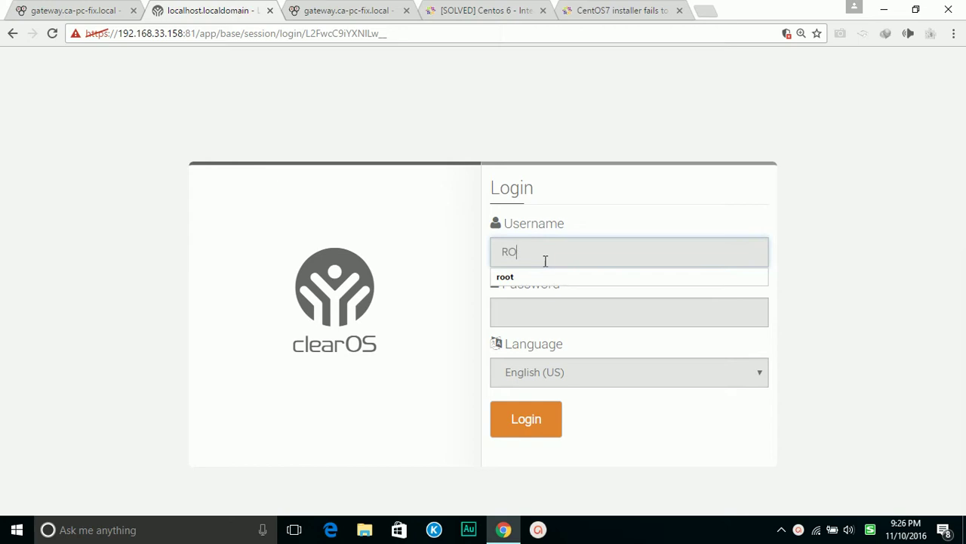
type("root")
key("Return")
key("Tab")
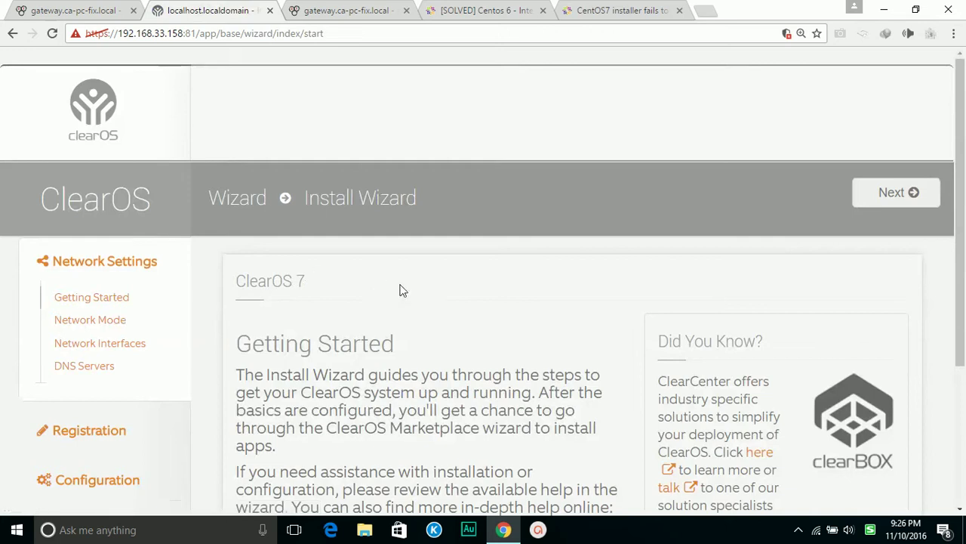
scroll(456, 297, "down", 2)
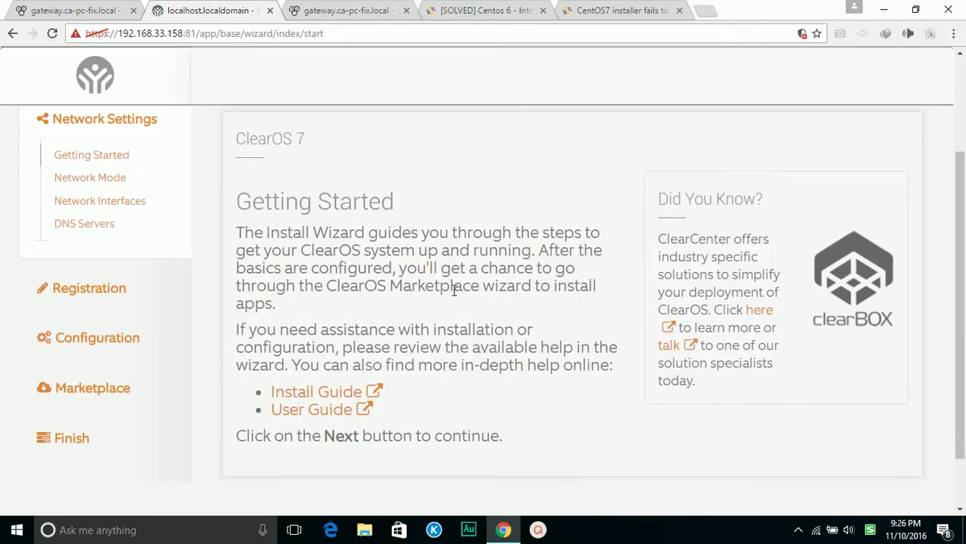
key("ctrl+minus")
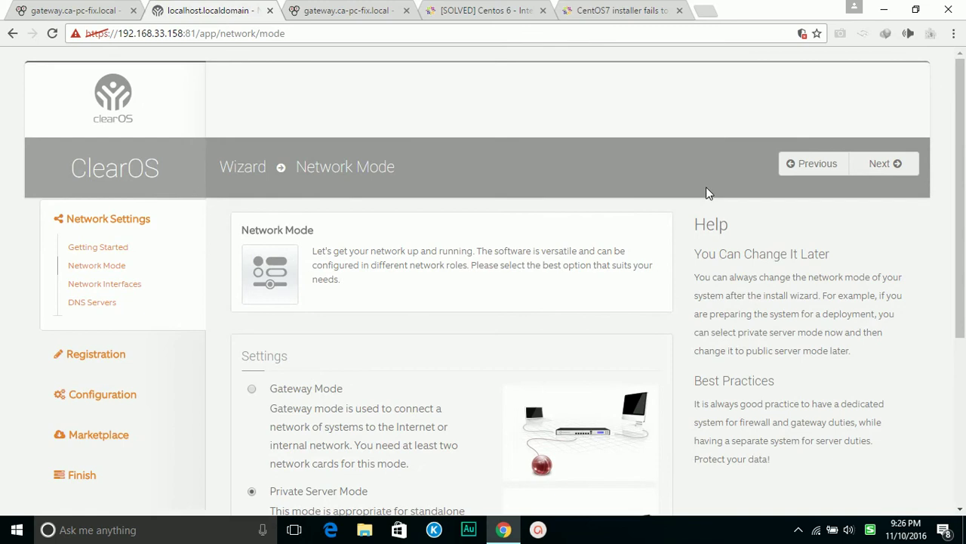
Leave Private Server Mode selected and advance to the Network Interfaces step
scroll(701, 191, "down", 2)
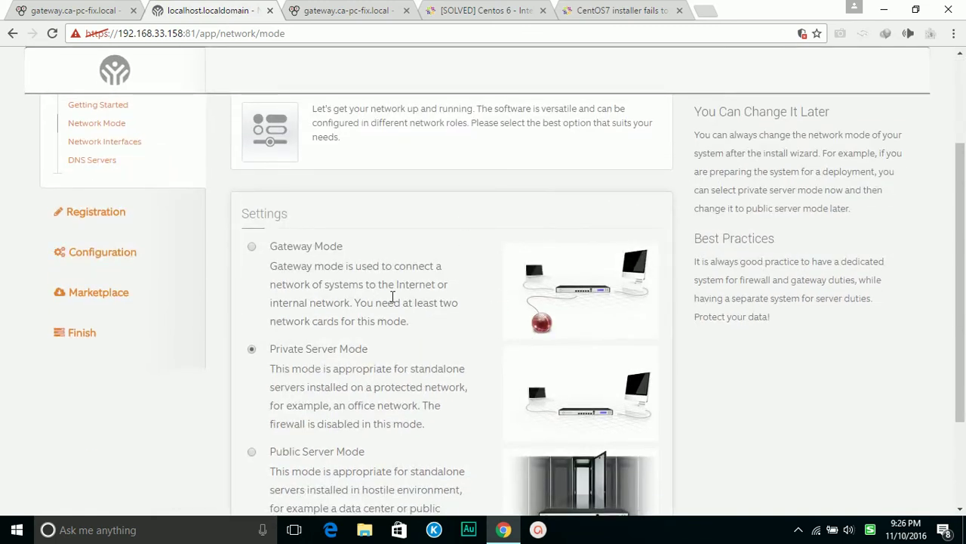
scroll(317, 370, "down", 1)
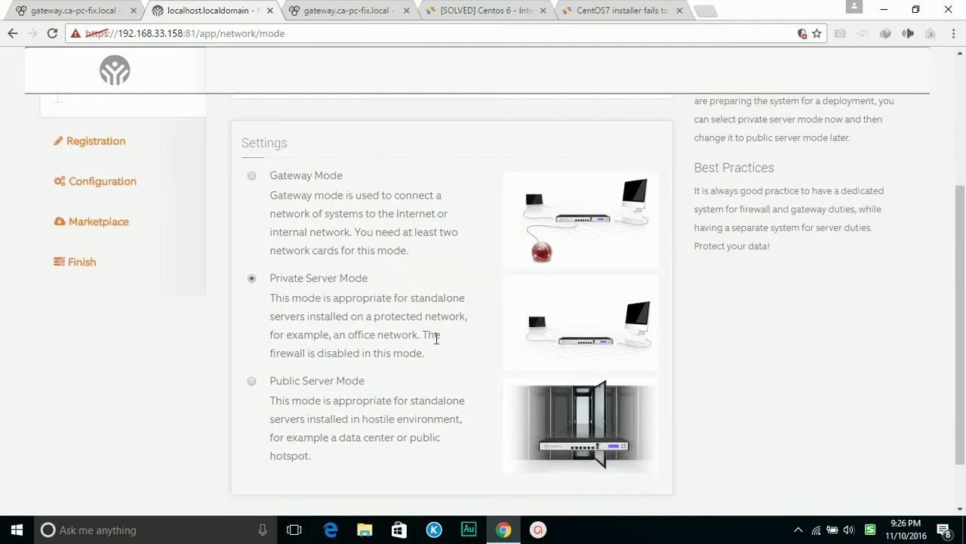
scroll(436, 338, "up", 1)
scroll(654, 309, "up", 3)
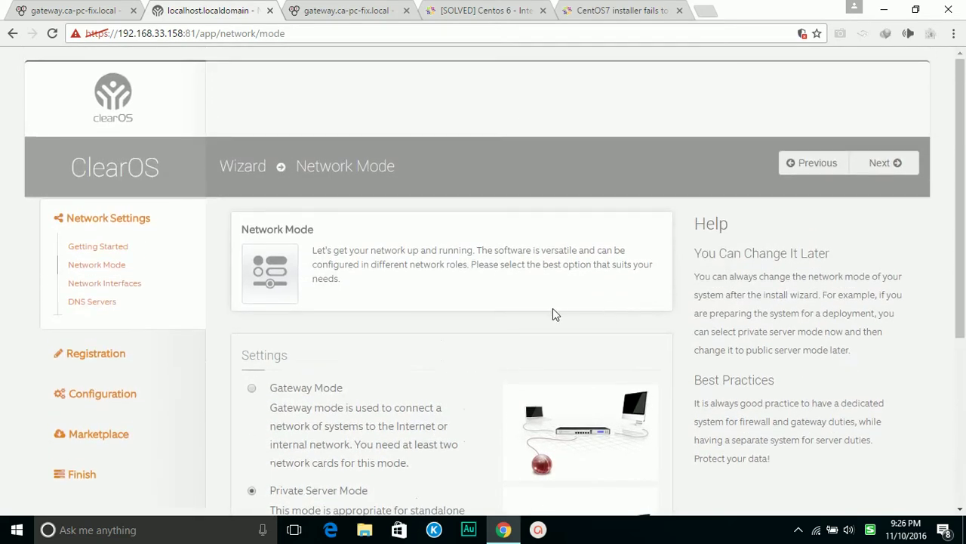
left_click(878, 163)
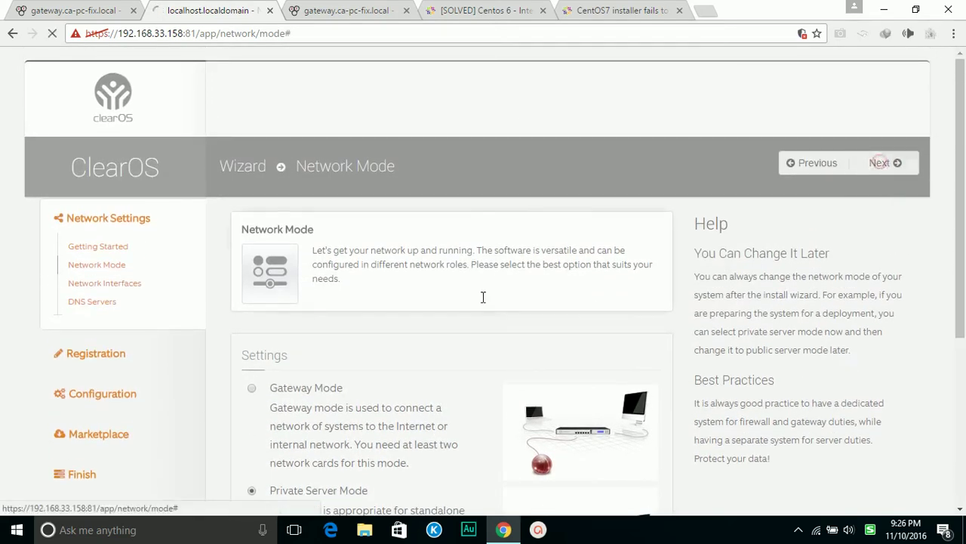
Review the interface table, noting enp9s13 as External DHCP at 192.168.33.158
scroll(417, 341, "down", 2)
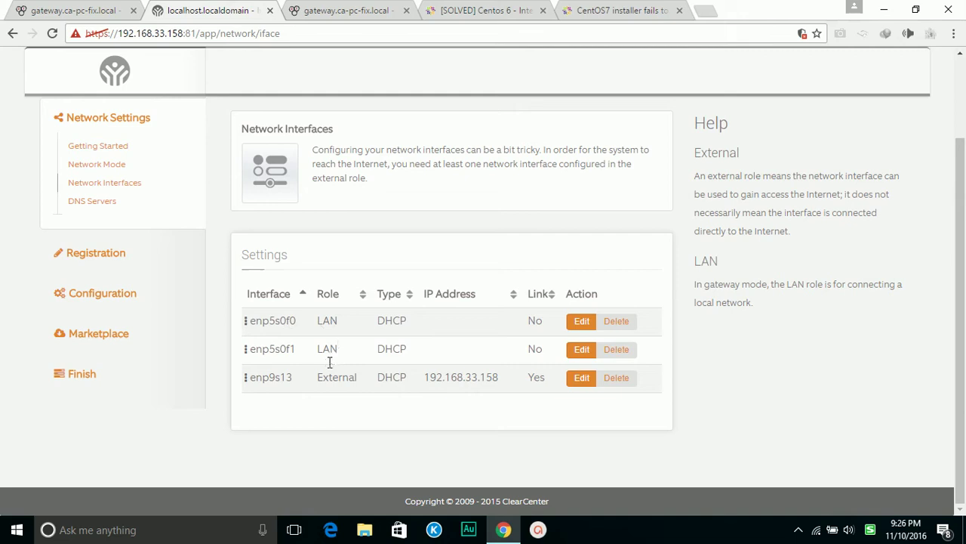
left_click_drag(498, 378, 470, 378)
left_click(496, 378)
left_click_drag(326, 380, 488, 380)
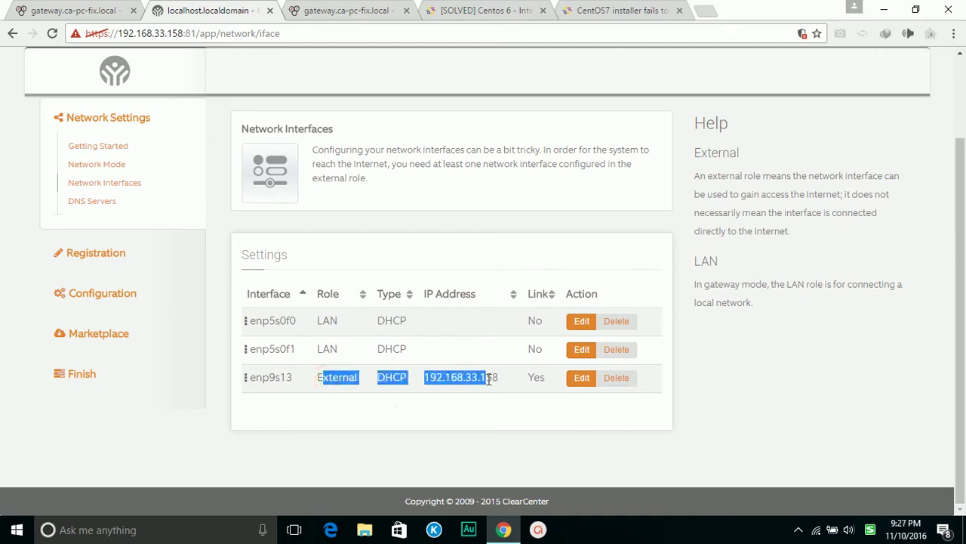
double_click(377, 323)
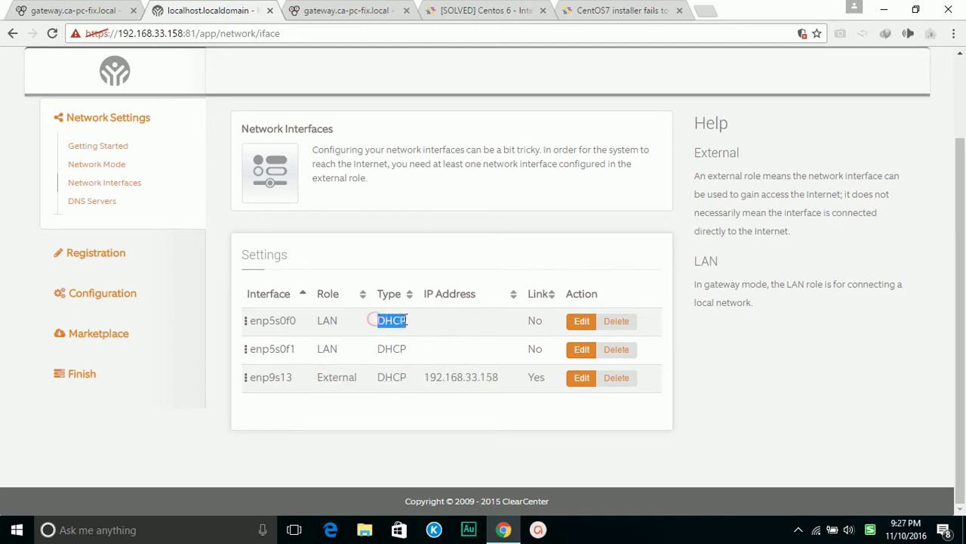
left_click(431, 321)
scroll(474, 329, "up", 2)
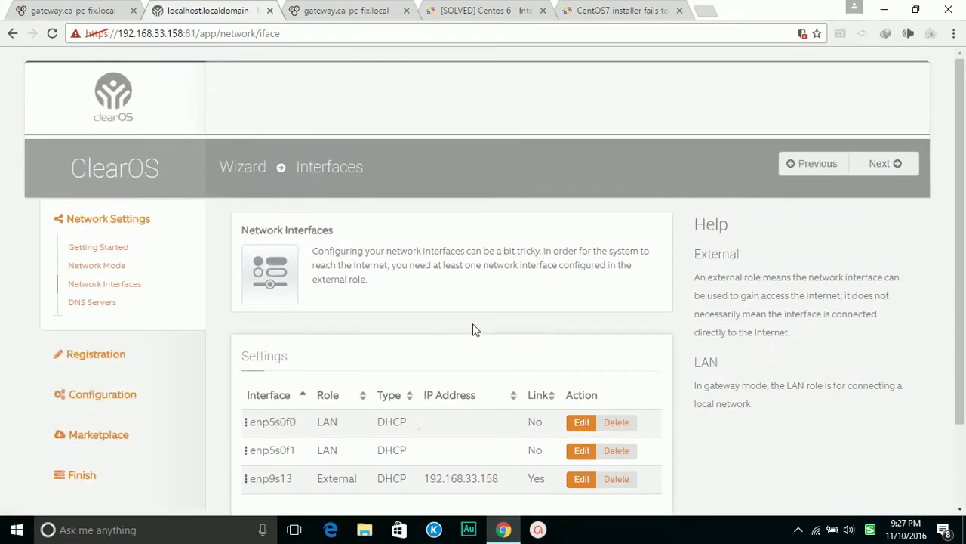
Enter DNS servers 8.8.8.8 and 8.8.4.4 and continue to edition selection
left_click(890, 166)
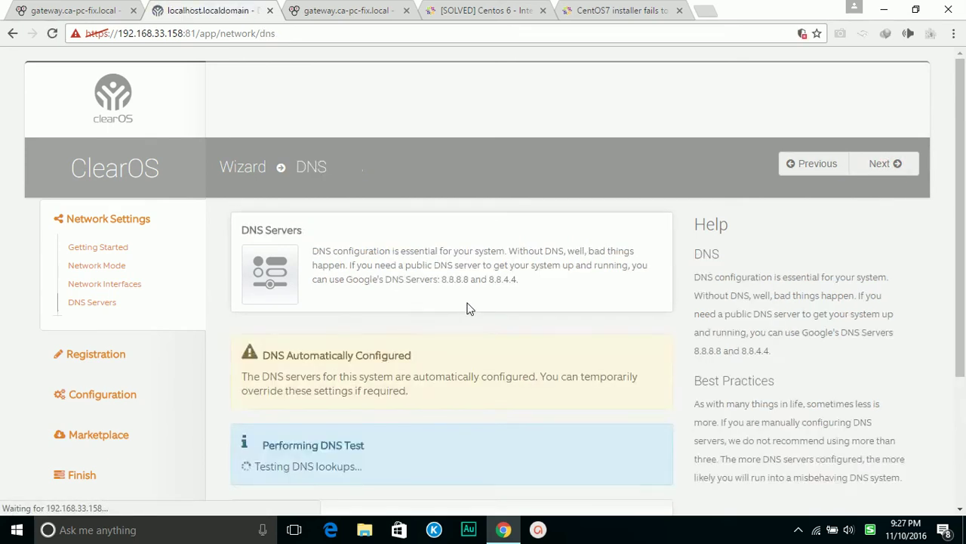
scroll(466, 308, "down", 2)
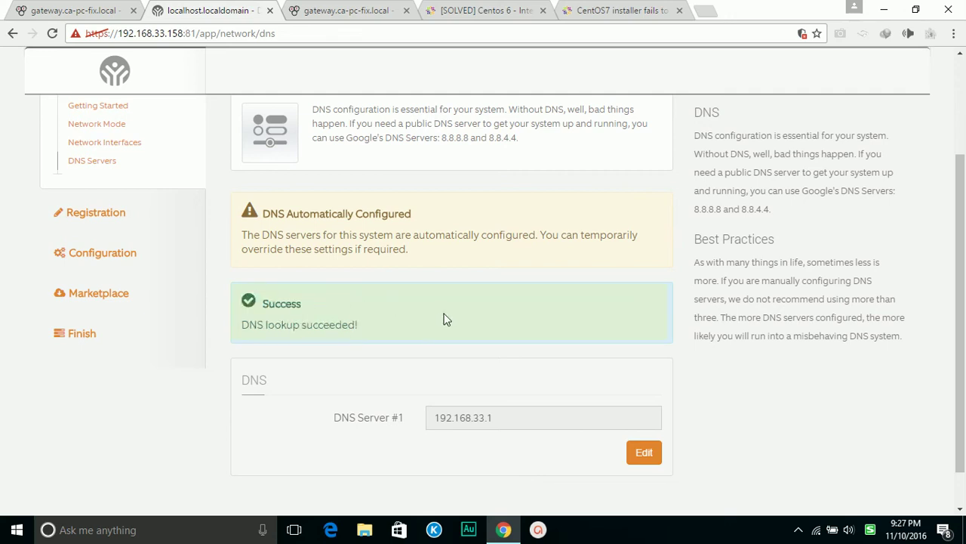
left_click(638, 456)
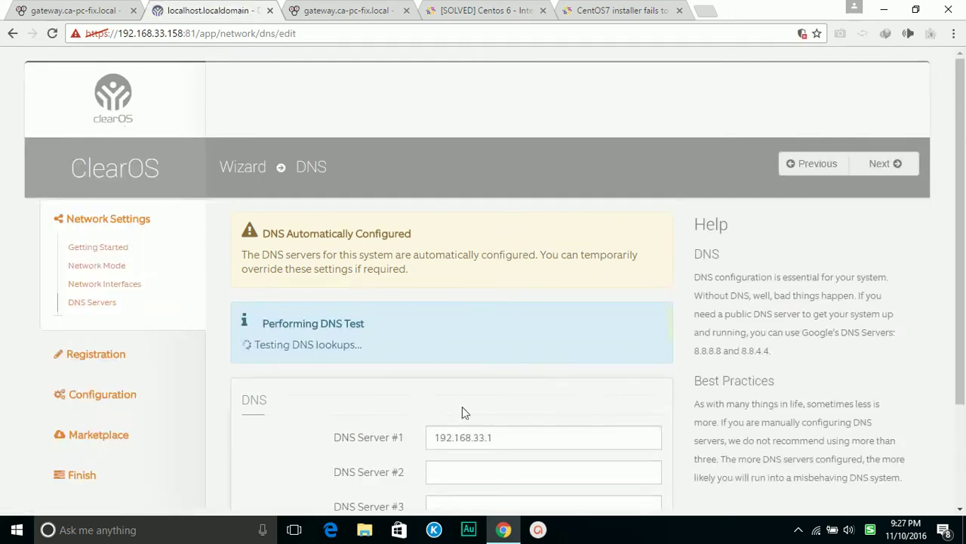
double_click(509, 437)
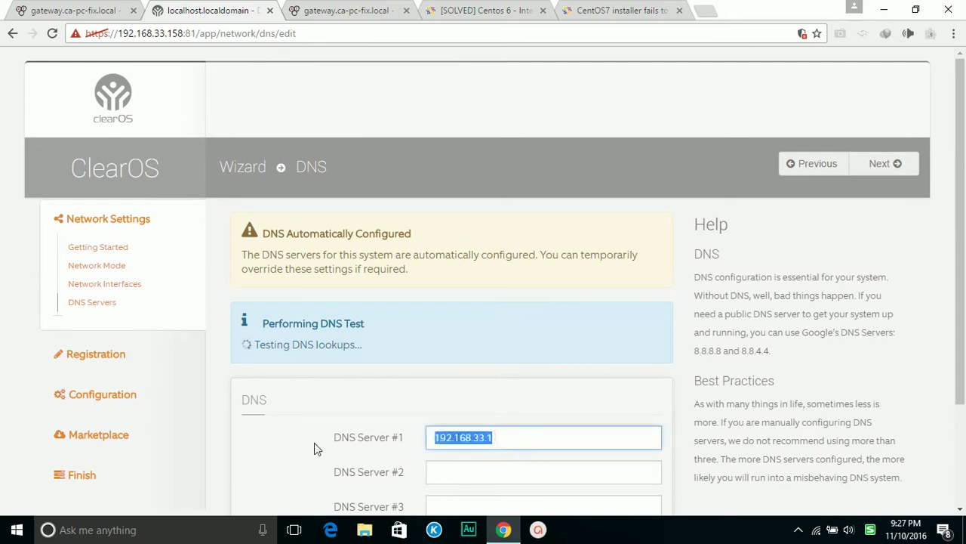
type("8.8.8.8")
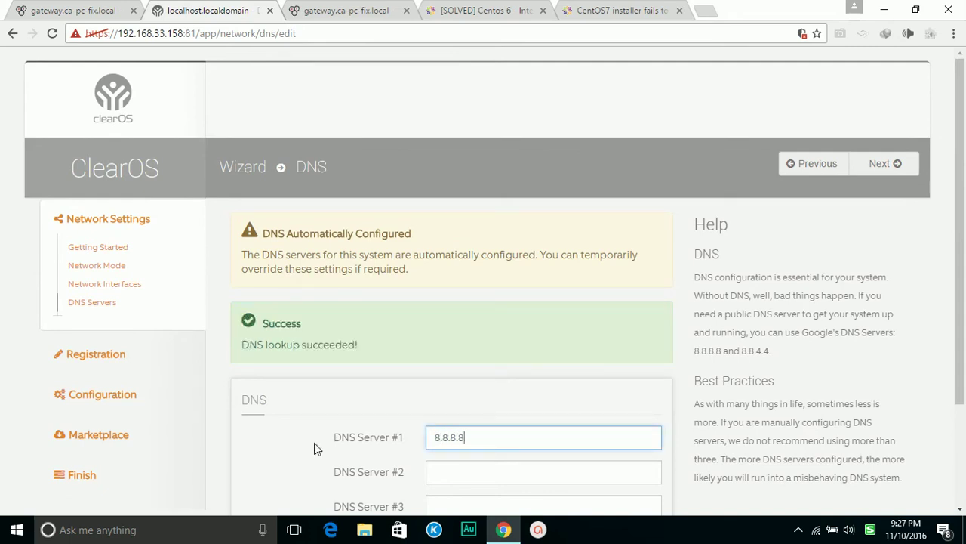
key("Tab")
type("8.8")
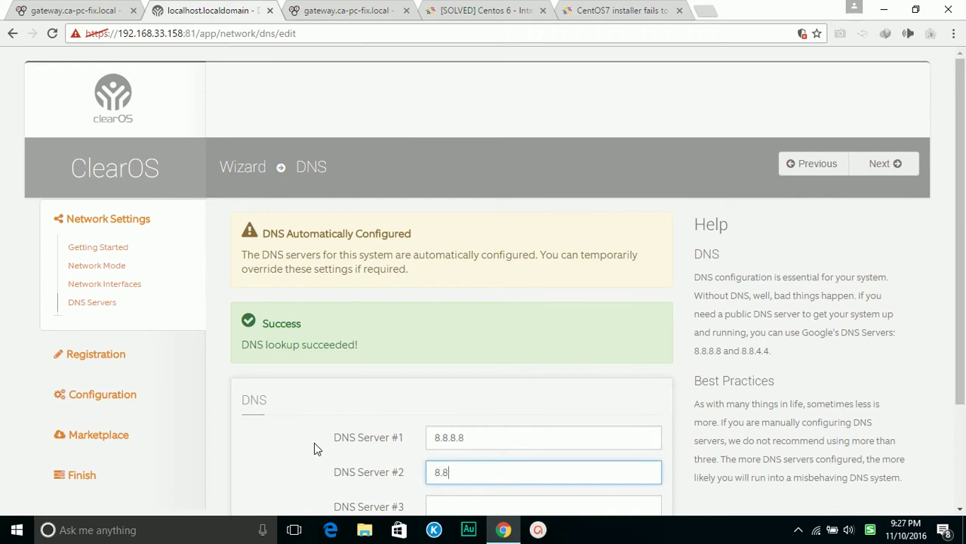
type(".4.4")
left_click(880, 164)
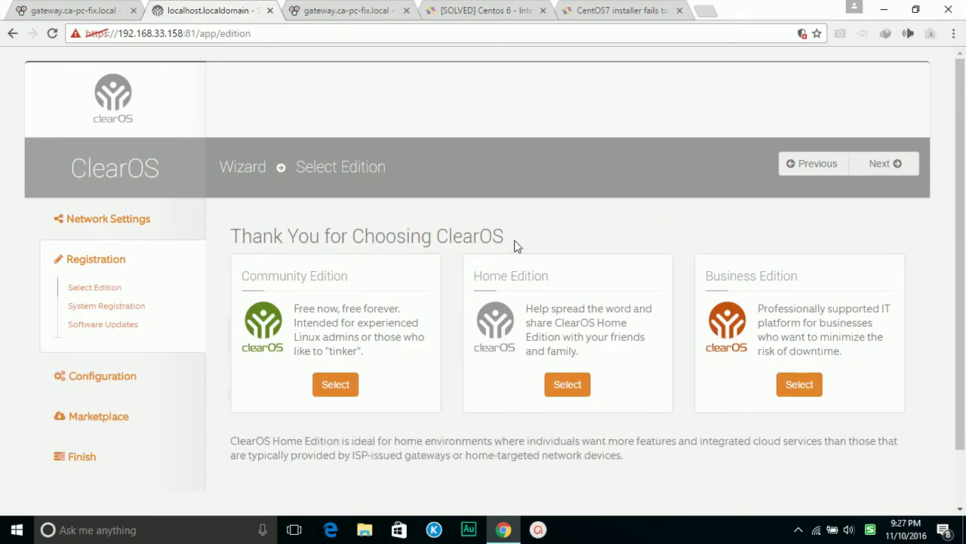
Select Community Edition and continue to the System Registration page
left_click(335, 385)
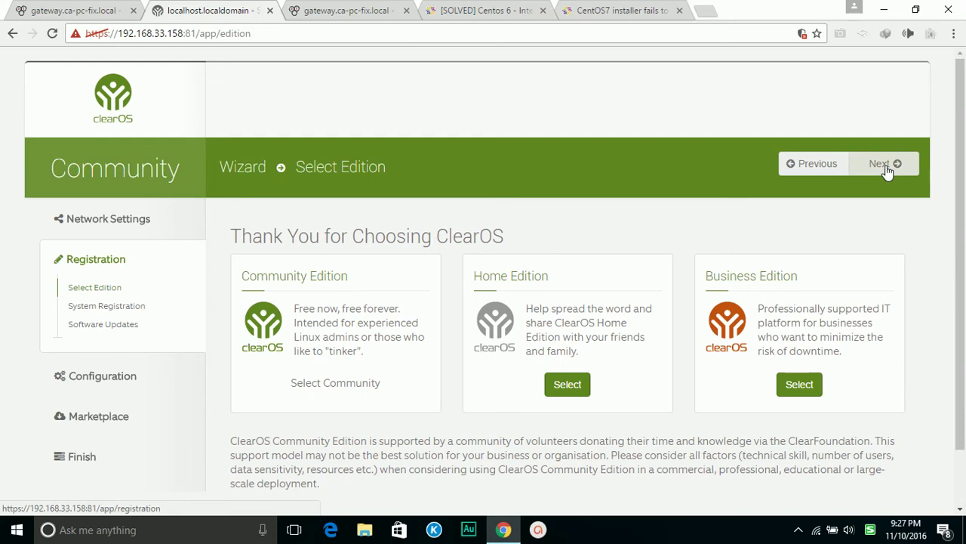
scroll(578, 287, "down", 2)
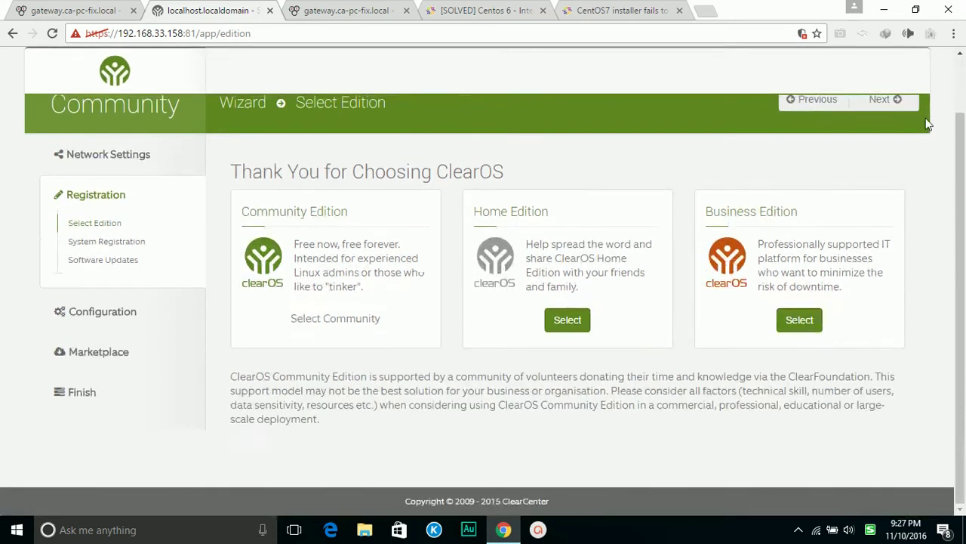
left_click(888, 108)
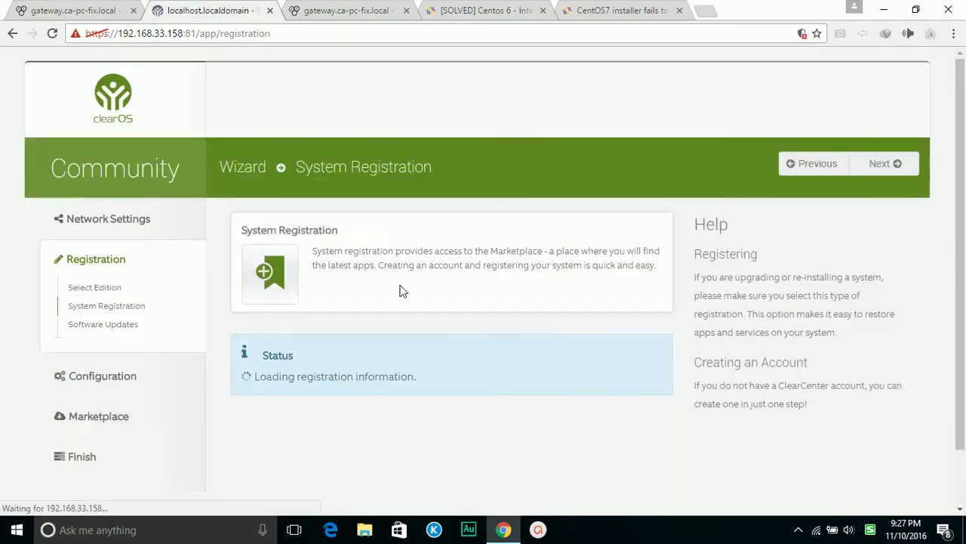
Fill in the ClearCenter account name and password, removing a stray typed character
scroll(512, 318, "down", 2)
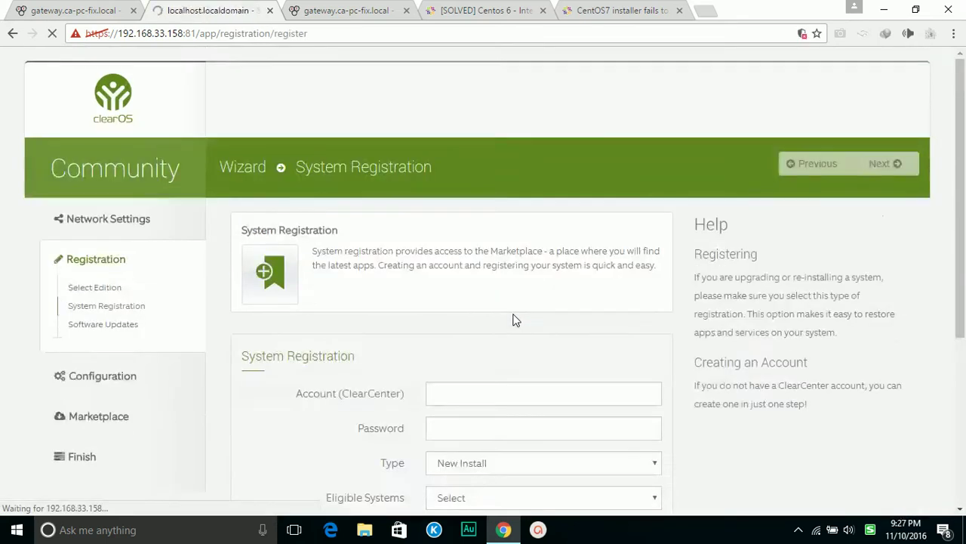
scroll(514, 318, "down", 3)
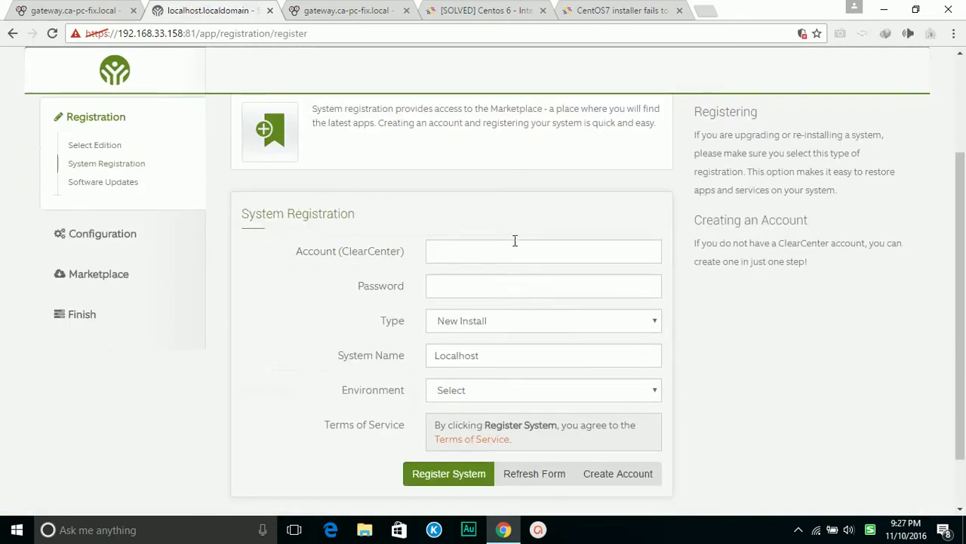
left_click(356, 250)
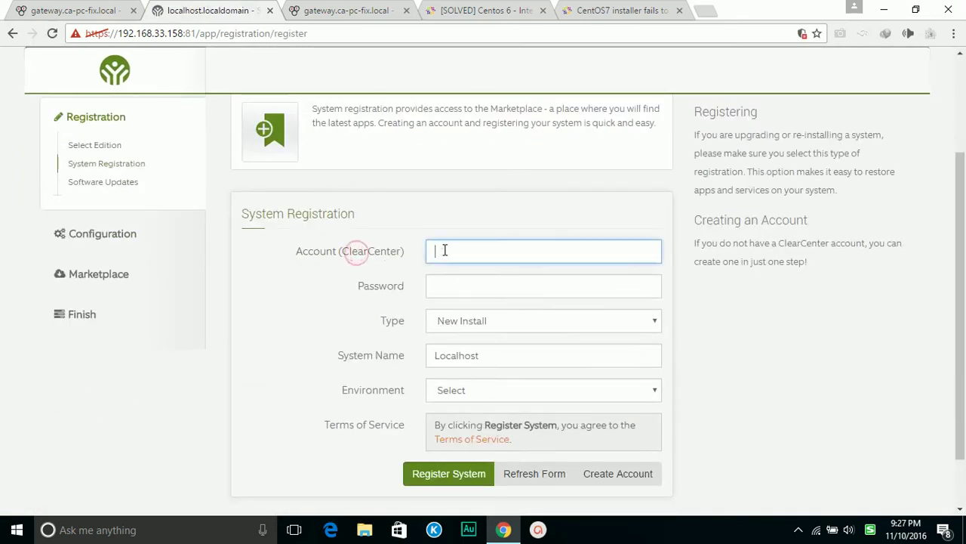
left_click(444, 250)
type("d")
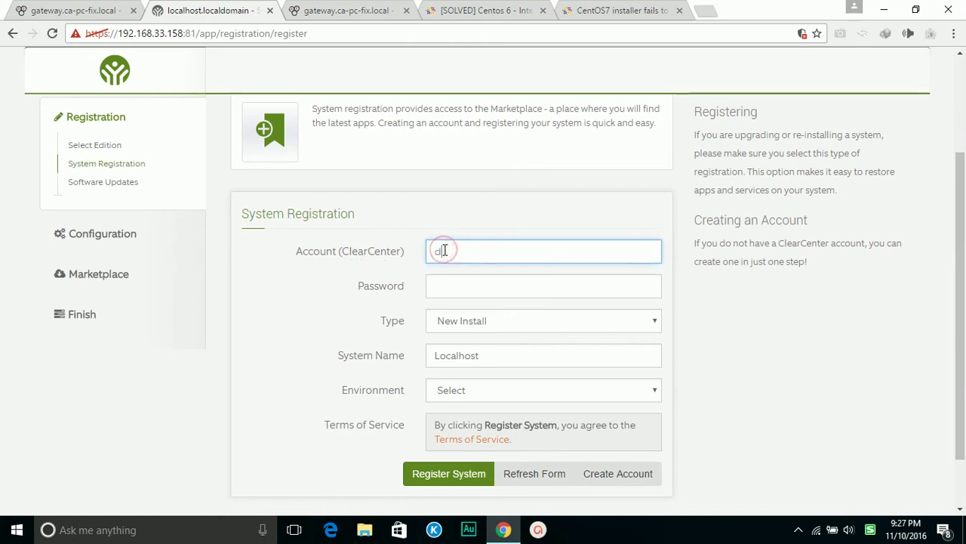
double_click(495, 258)
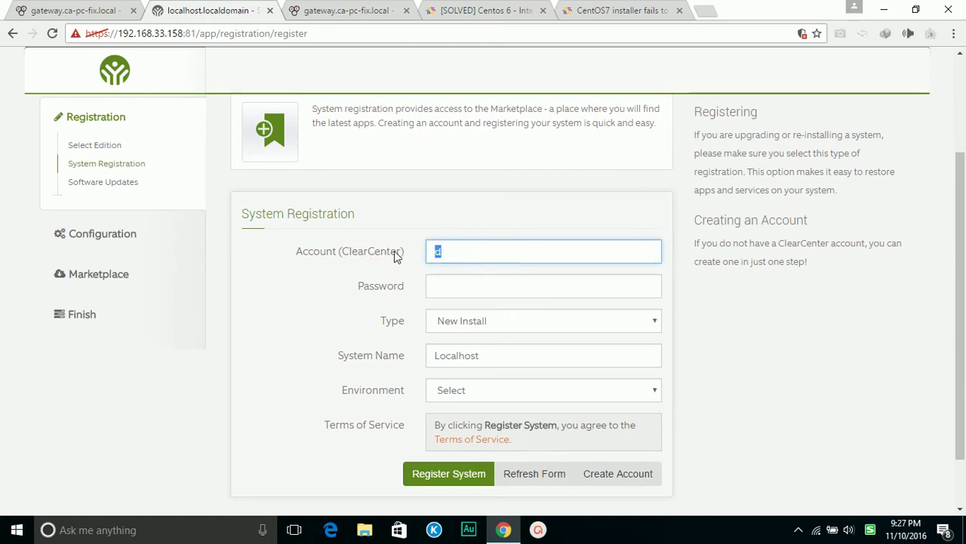
key("BackSpace")
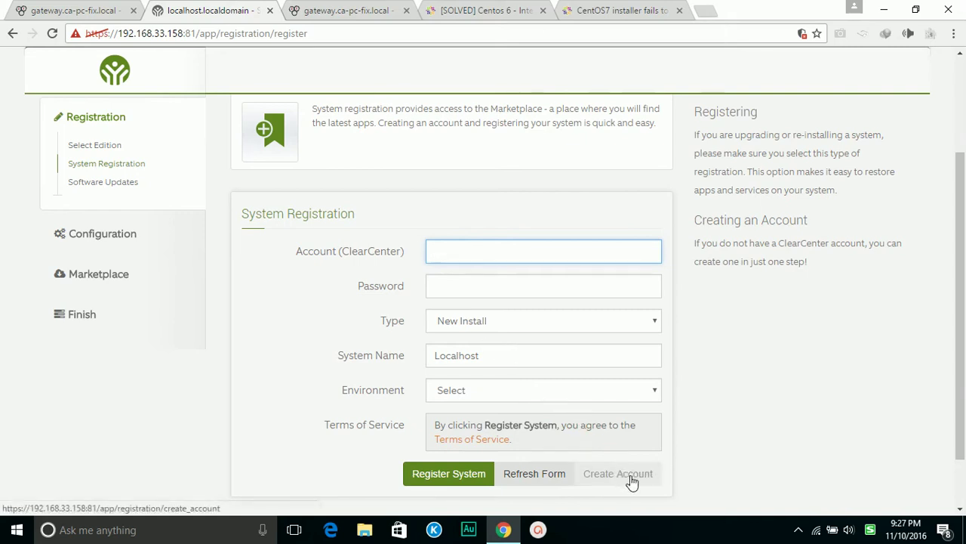
left_click_drag(630, 481, 596, 394)
left_click(444, 247)
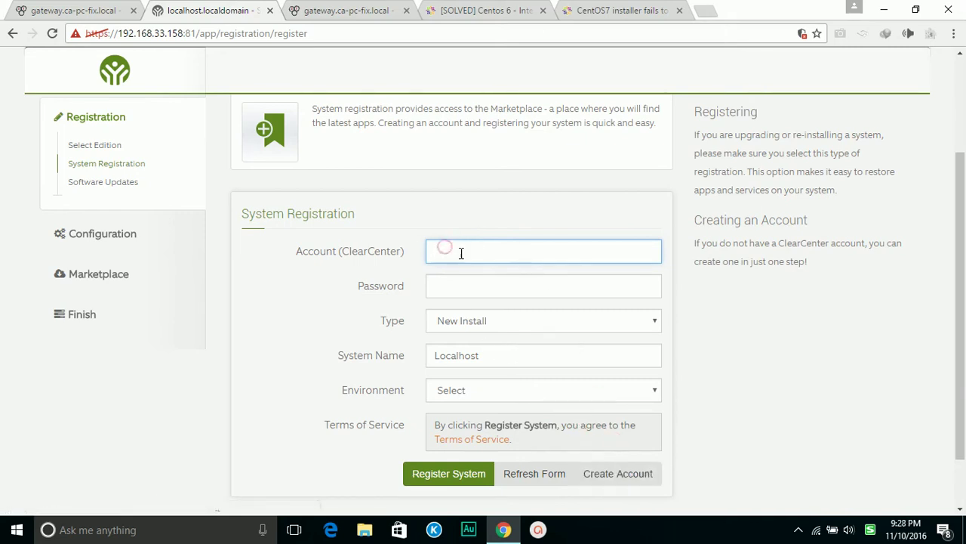
left_click(447, 249)
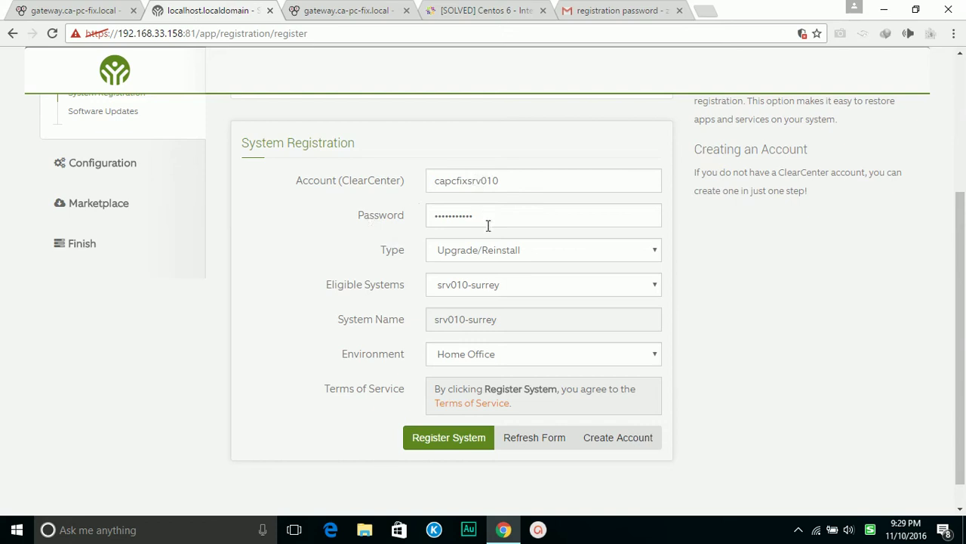
Set the registration type to Upgrade/Reinstall and review the form
left_click(547, 256)
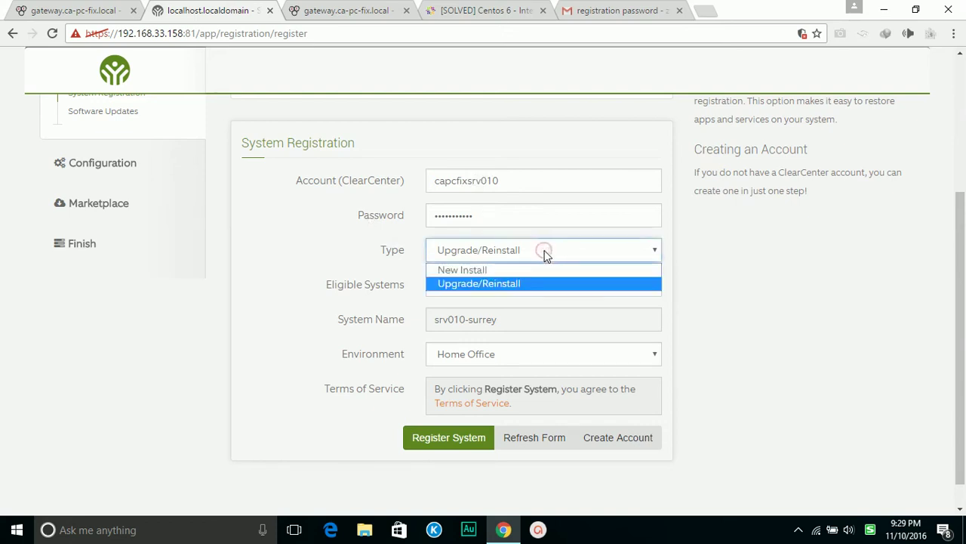
left_click(486, 284)
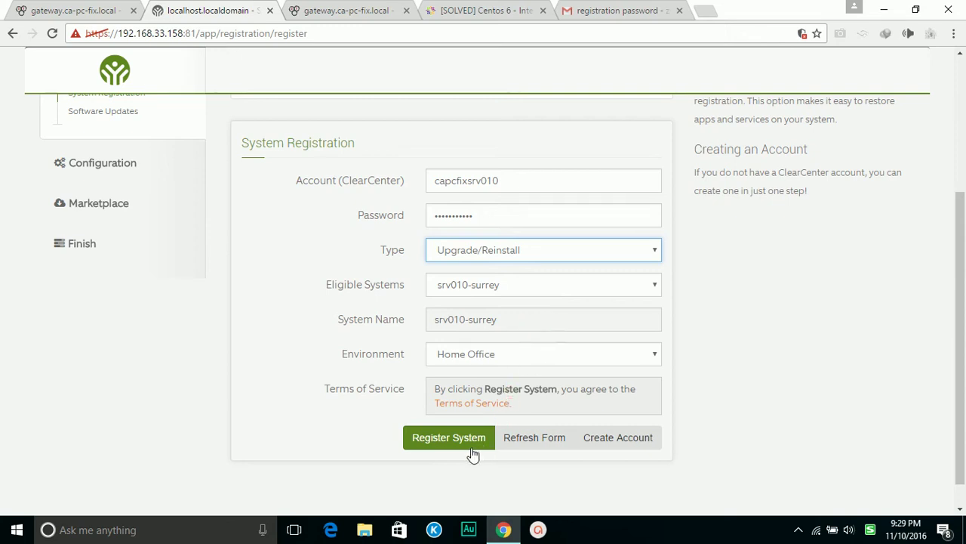
scroll(871, 391, "up", 2)
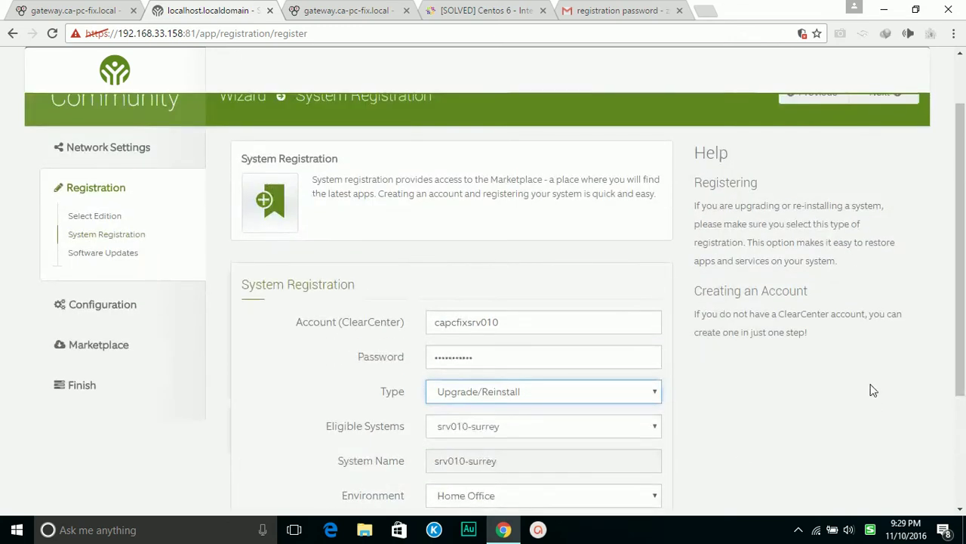
scroll(869, 386, "up", 1)
scroll(866, 385, "down", 3)
scroll(865, 385, "up", 2)
Dismiss the registration error, register the system as srv010-surrey, and proceed to Software Updates
left_click(889, 97)
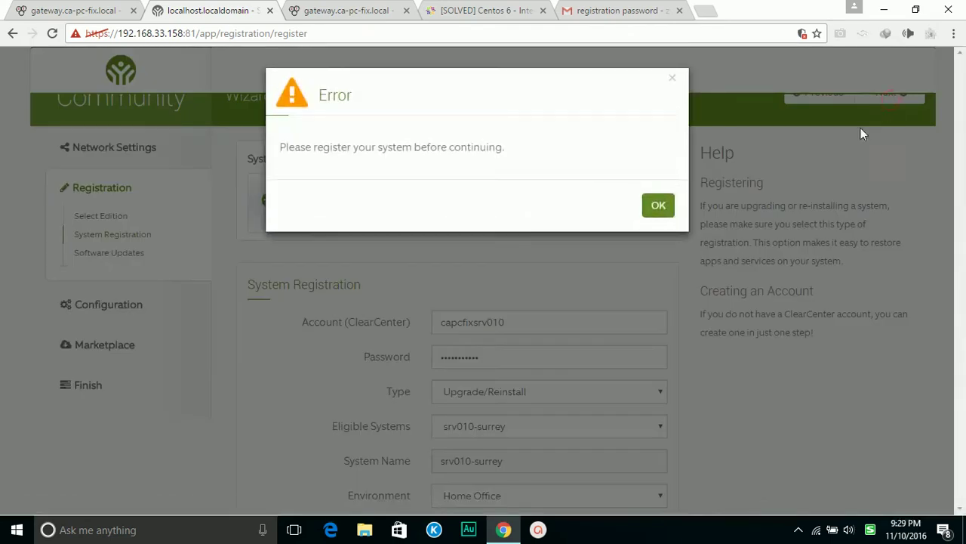
left_click(669, 207)
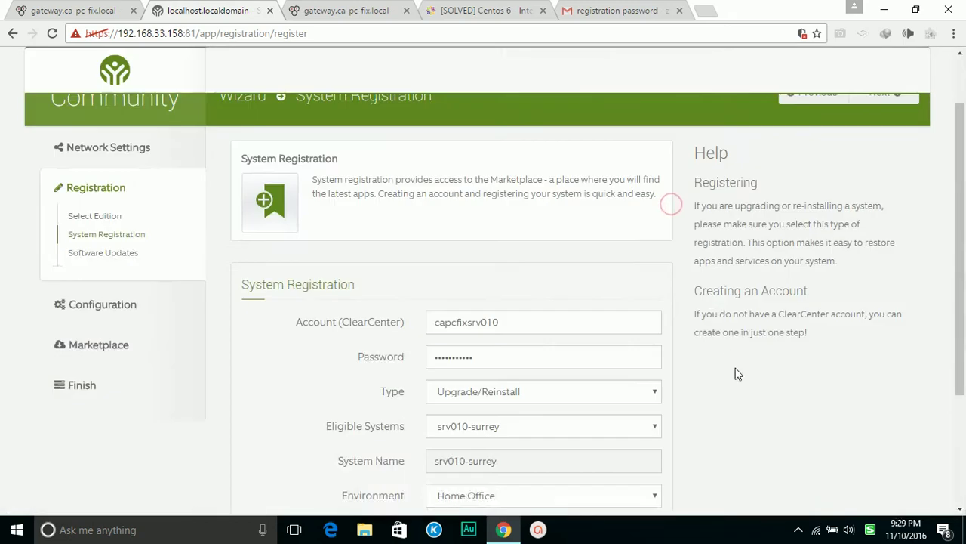
scroll(725, 374, "down", 2)
left_click(453, 415)
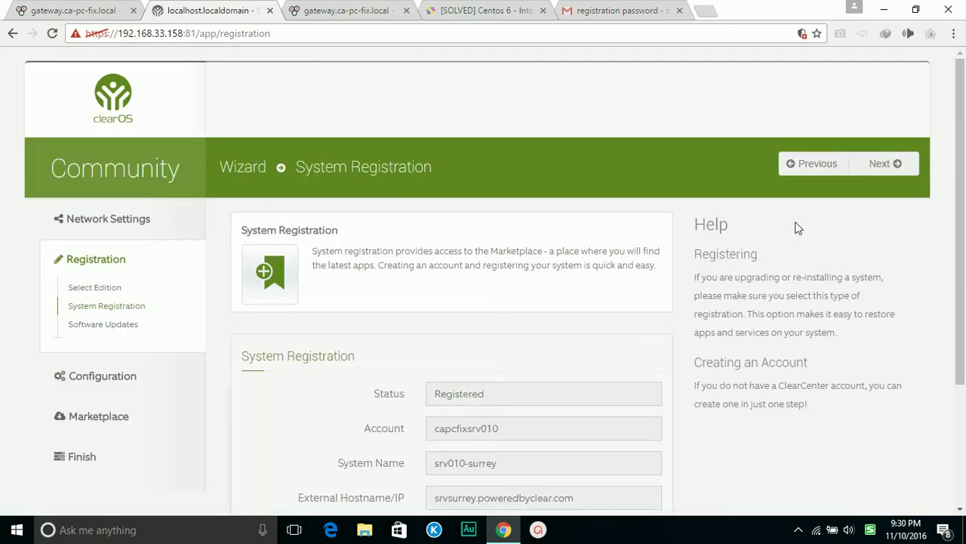
left_click(879, 165)
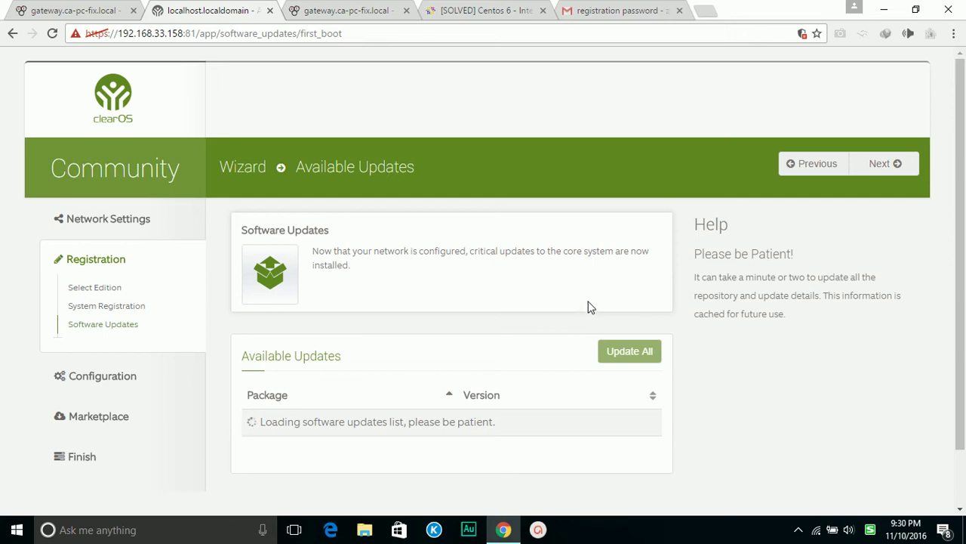
Apply every available software update, then proceed to the Internet domain step
scroll(589, 305, "down", 1)
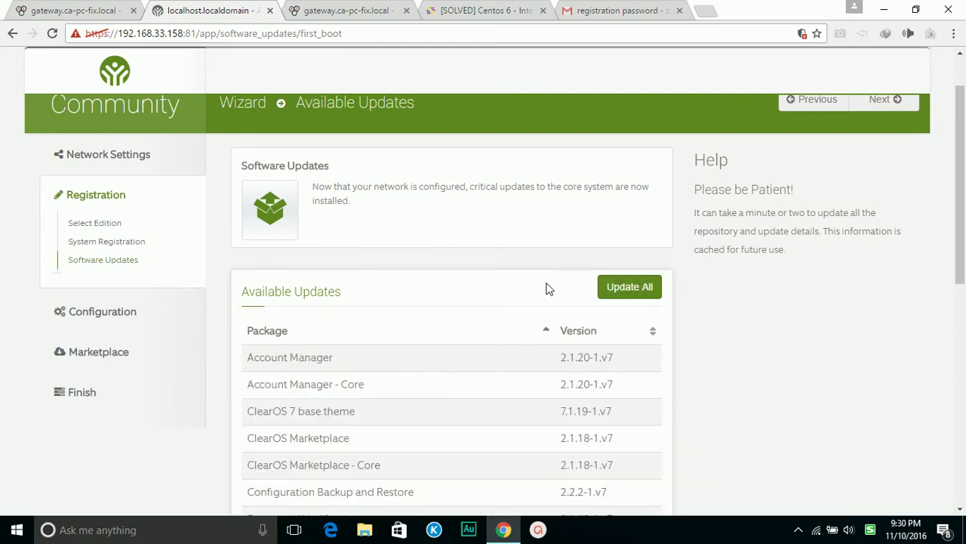
left_click(620, 294)
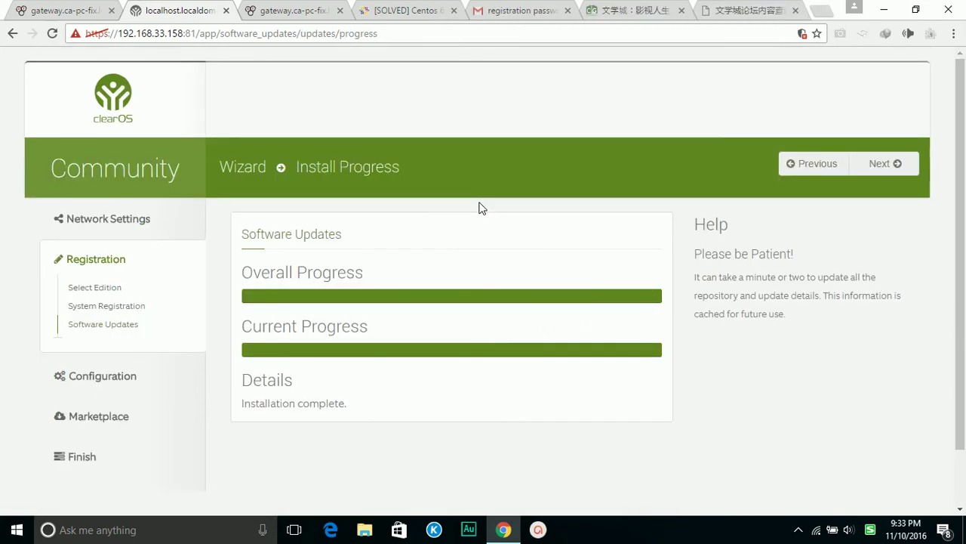
left_click(889, 169)
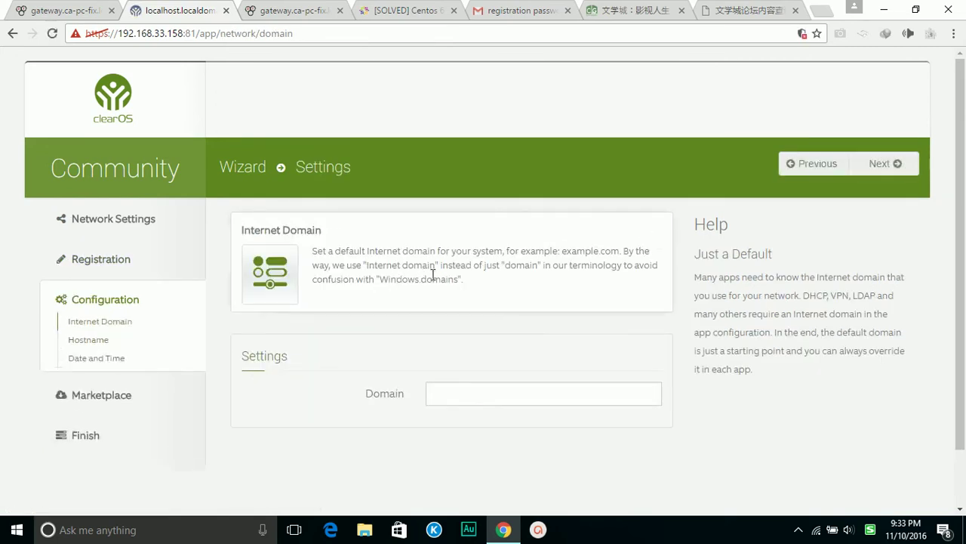
Set the Internet domain to surreyoffice.lan from the saved suggestions
left_click(462, 398)
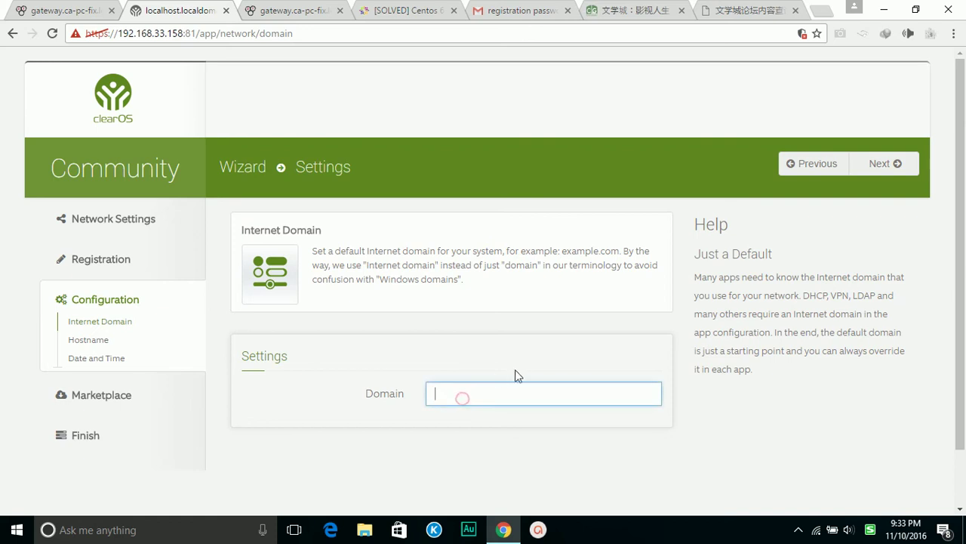
scroll(518, 374, "down", 1)
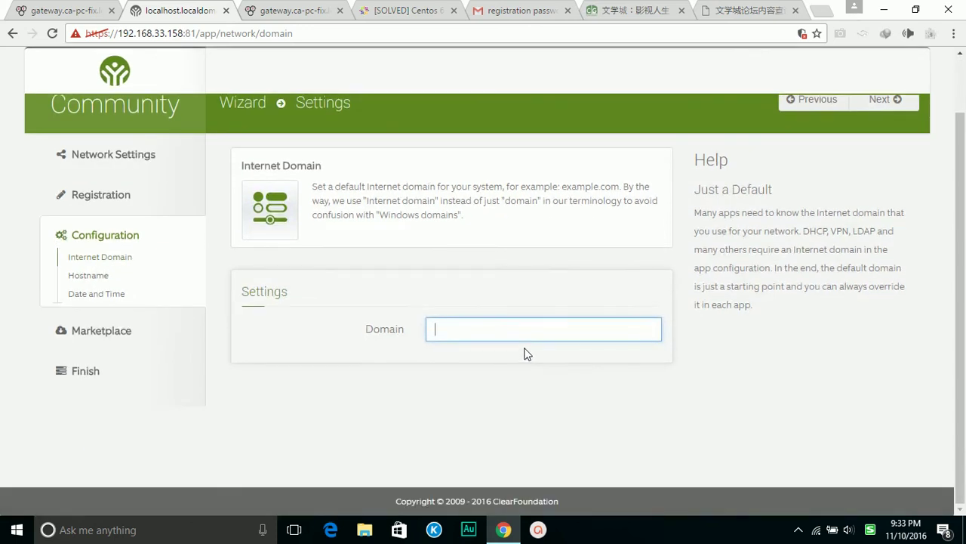
left_click(513, 323)
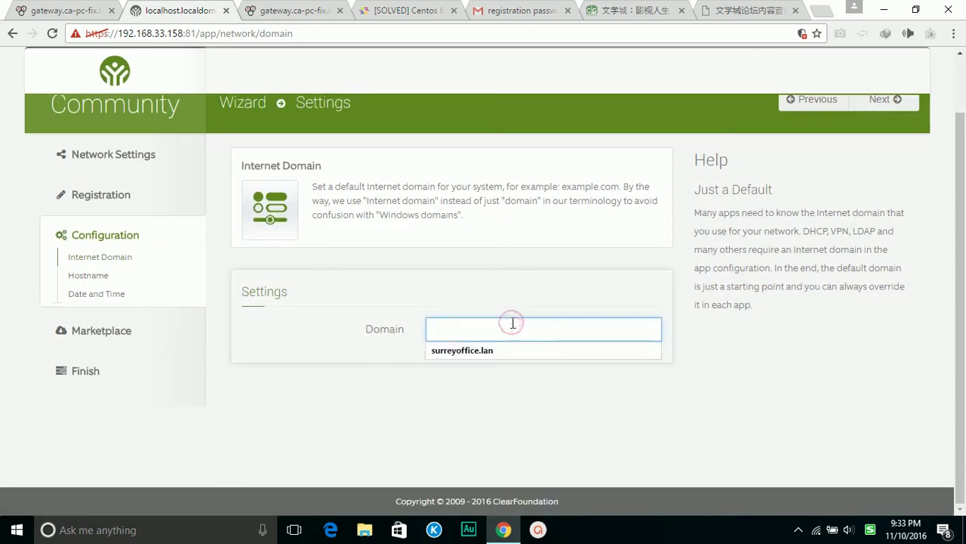
left_click(488, 350)
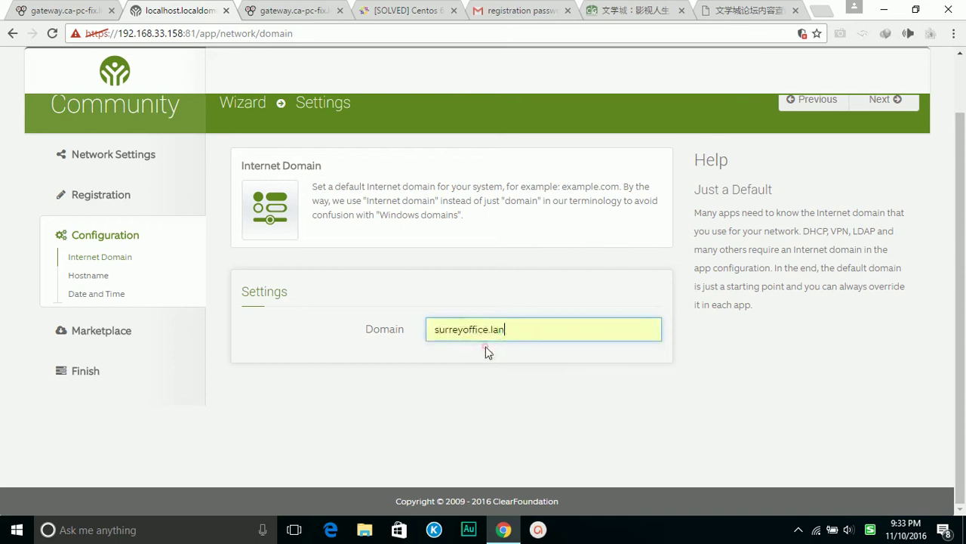
left_click(881, 106)
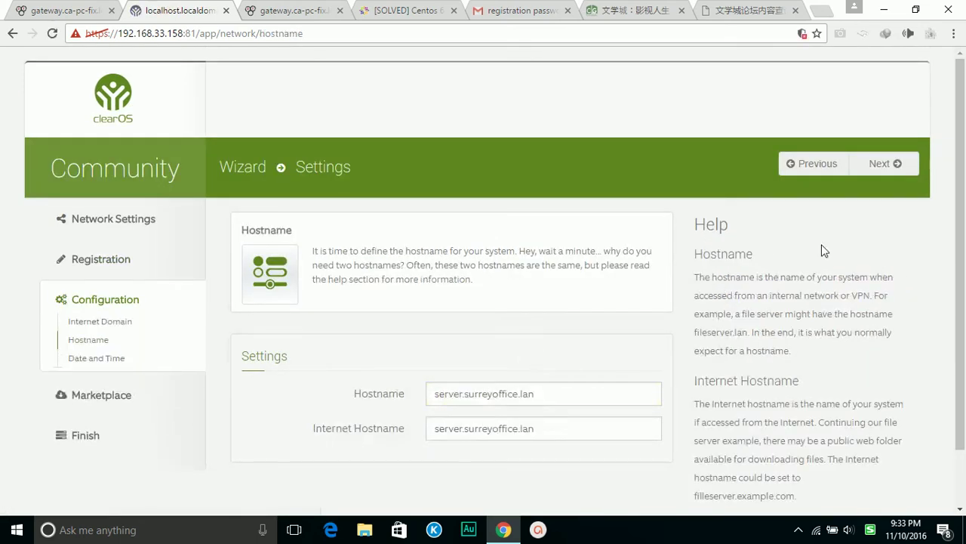
Replace the Internet hostname with srvsurrey.powerecbyclear.com and move past Date and Time
left_click(564, 429)
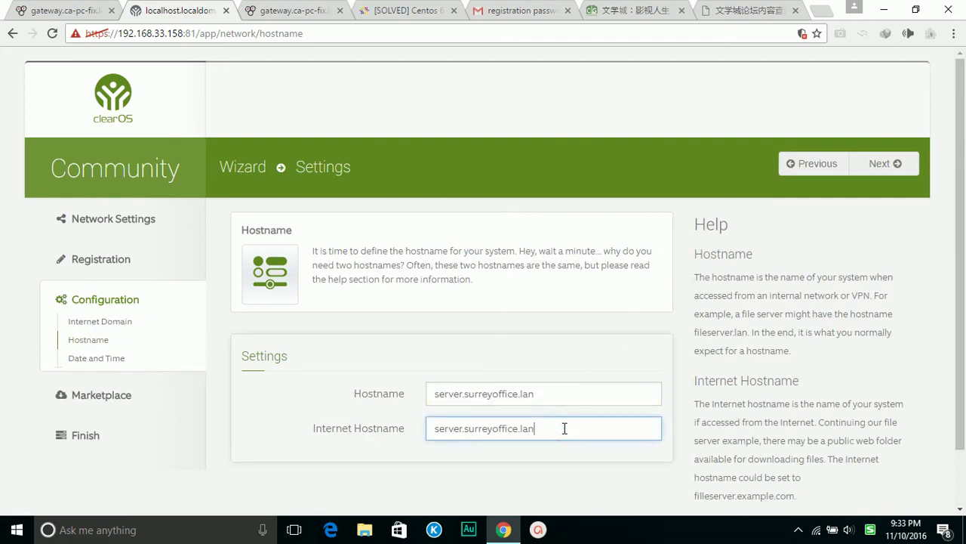
left_click(564, 428)
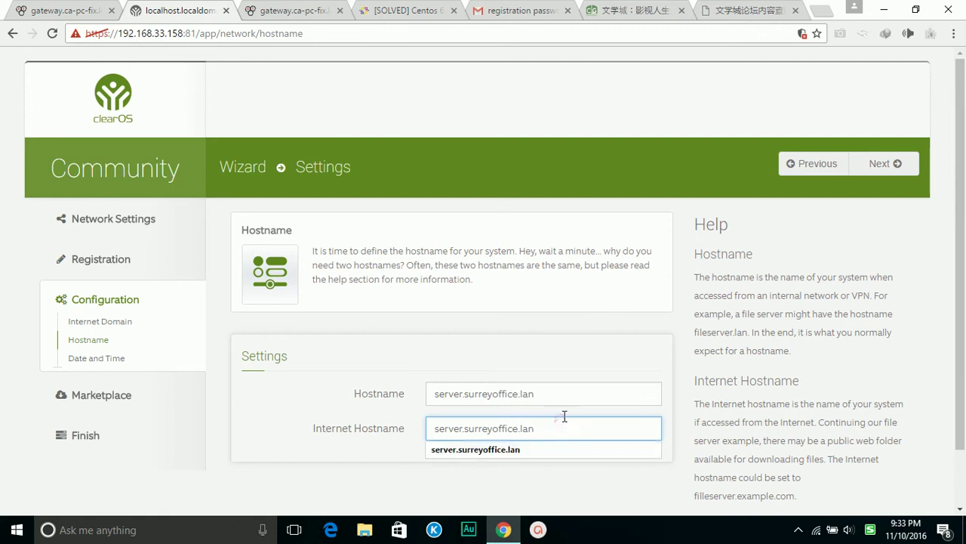
left_click_drag(562, 427, 351, 430)
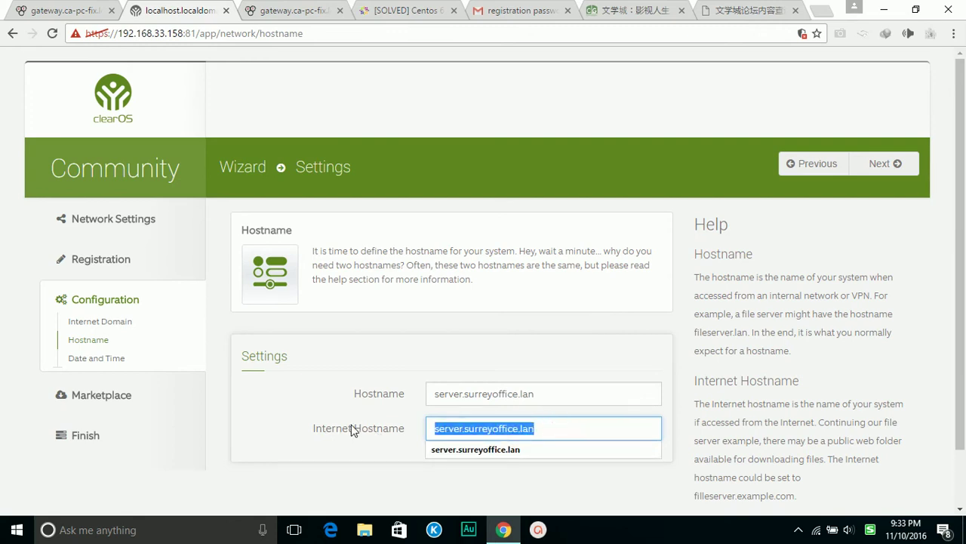
key("BackSpace")
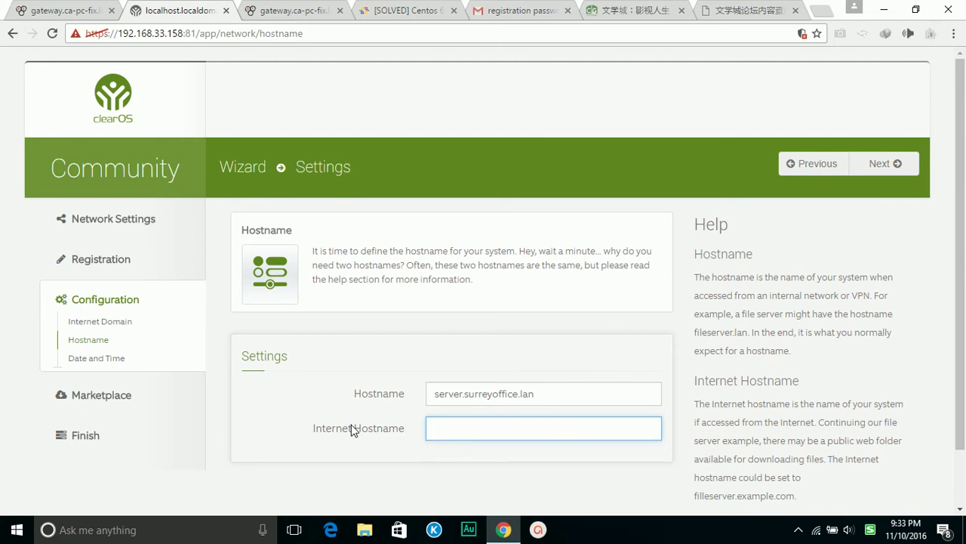
left_click(482, 472)
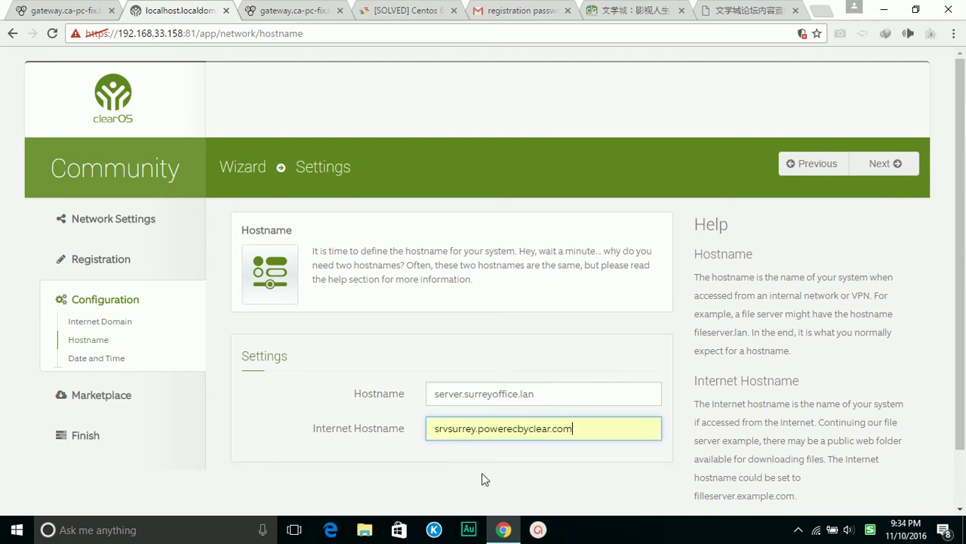
left_click(876, 162)
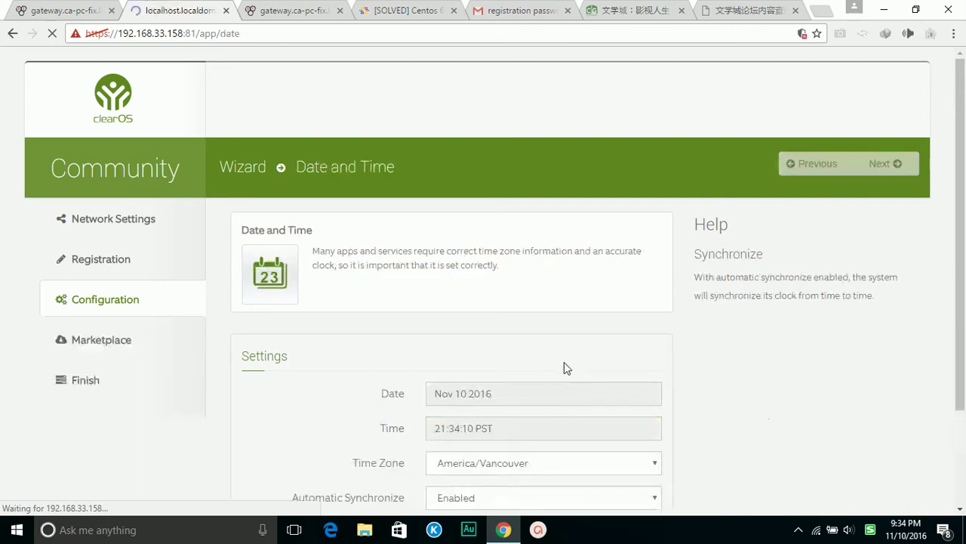
scroll(702, 369, "down", 2)
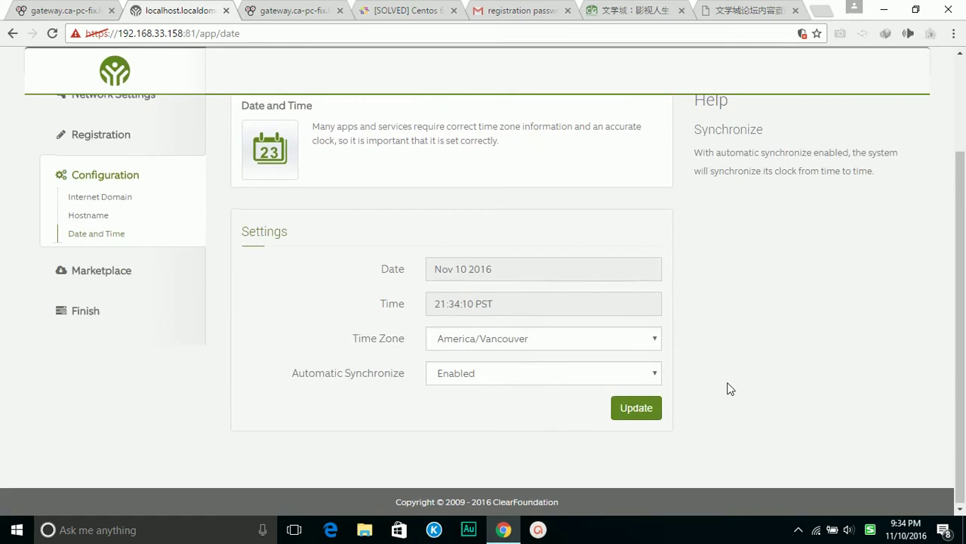
scroll(729, 388, "up", 2)
Advance to the Marketplace Getting Started page and look over its options
left_click(881, 164)
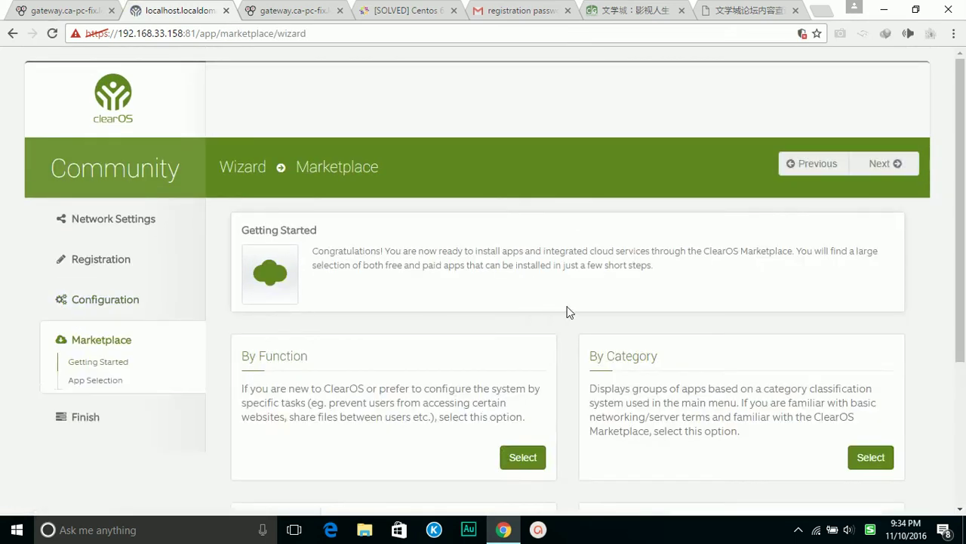
scroll(571, 313, "down", 1)
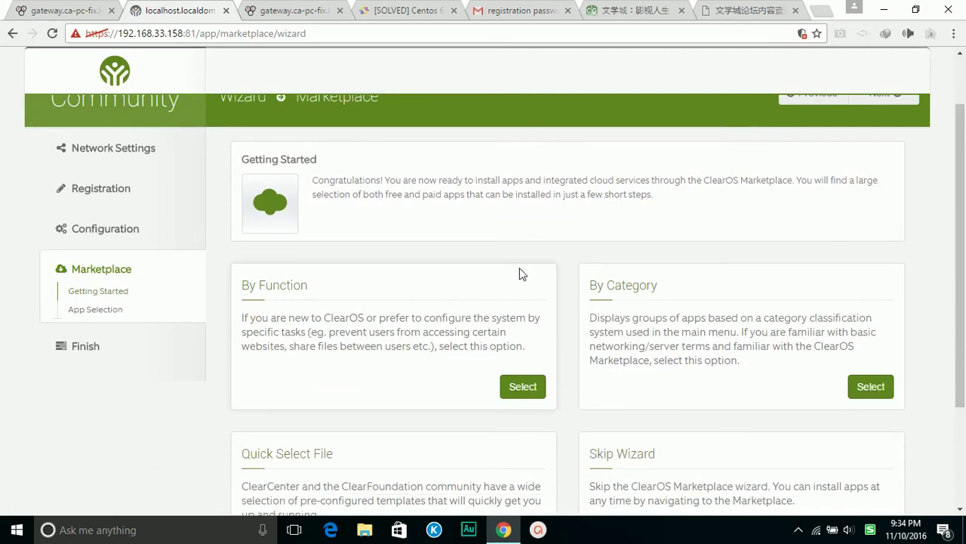
scroll(533, 302, "down", 1)
scroll(562, 310, "up", 1)
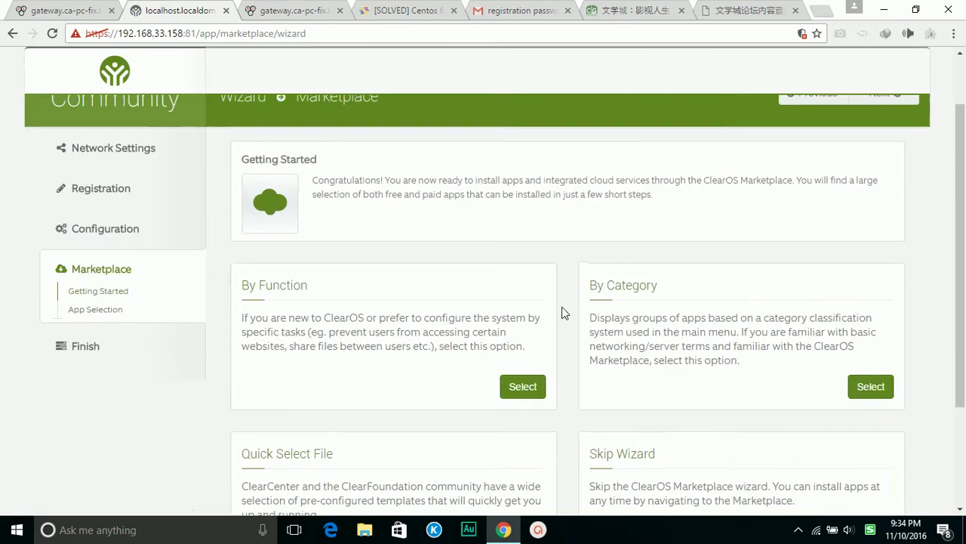
scroll(562, 306, "up", 1)
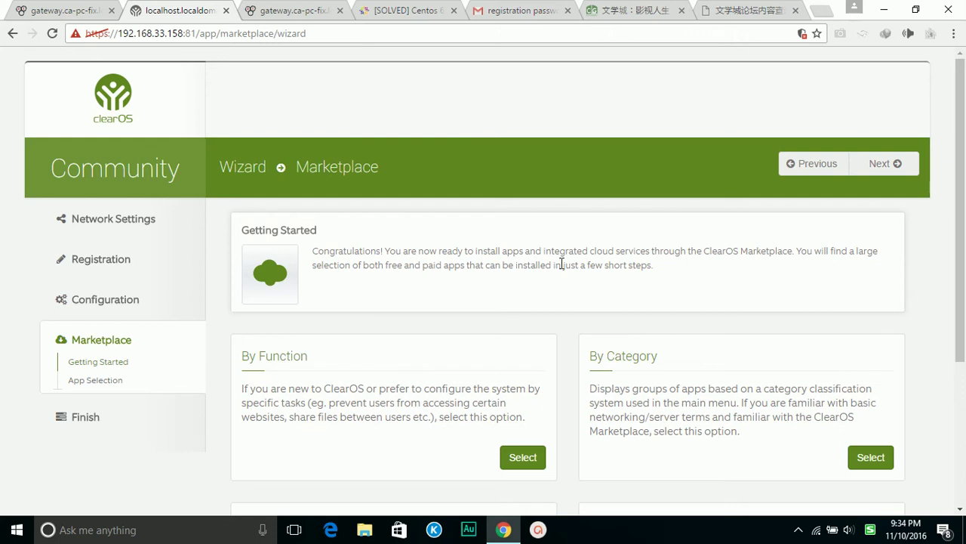
scroll(569, 270, "down", 3)
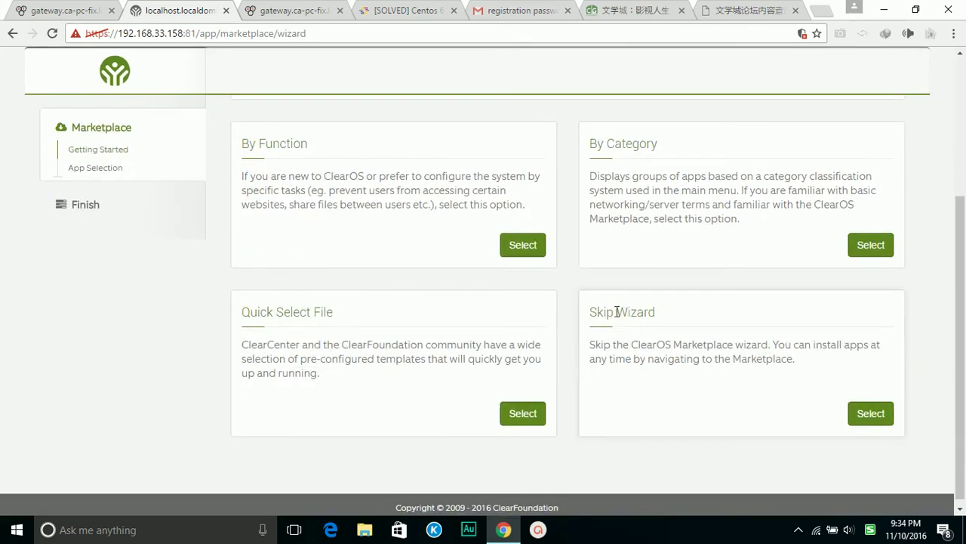
scroll(615, 312, "up", 3)
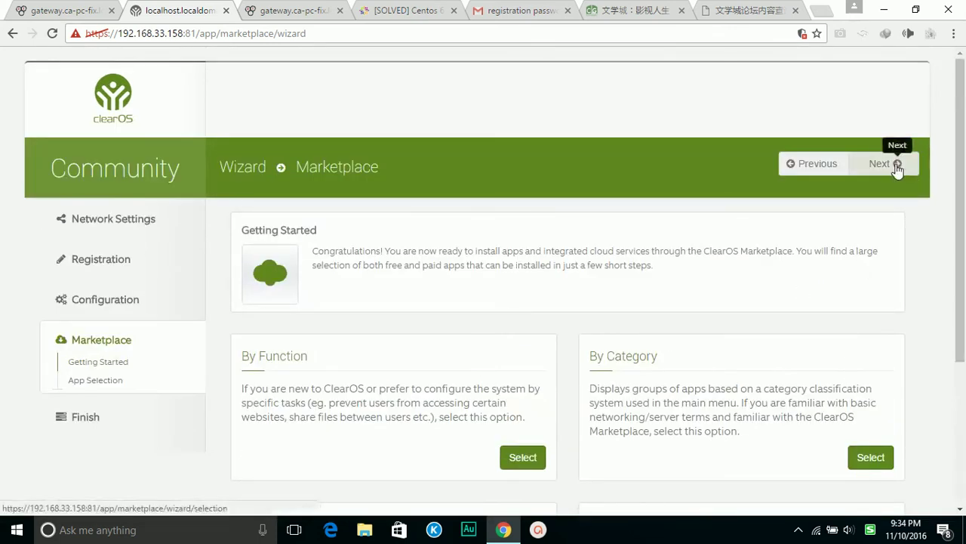
Dismiss the error and choose the By Function method to reach App Selection
left_click(896, 168)
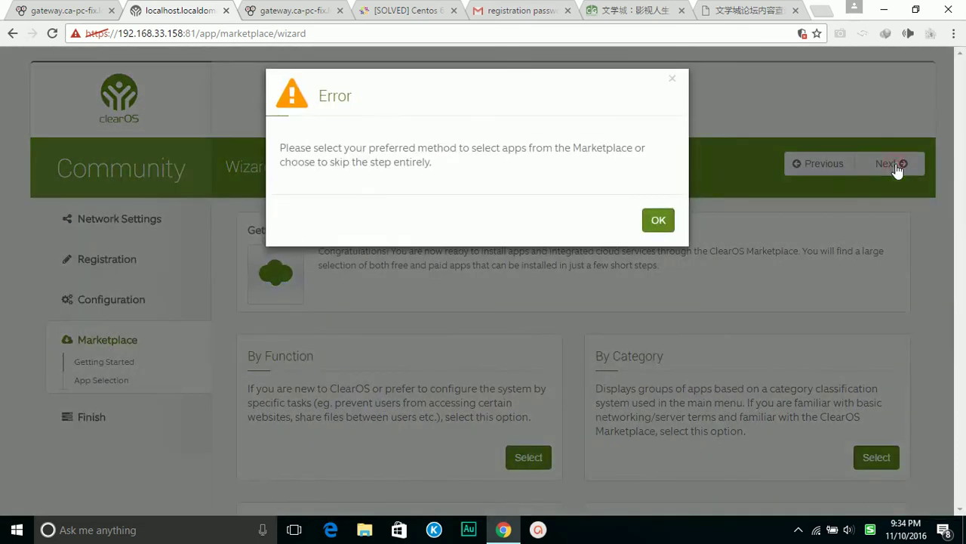
left_click(664, 223)
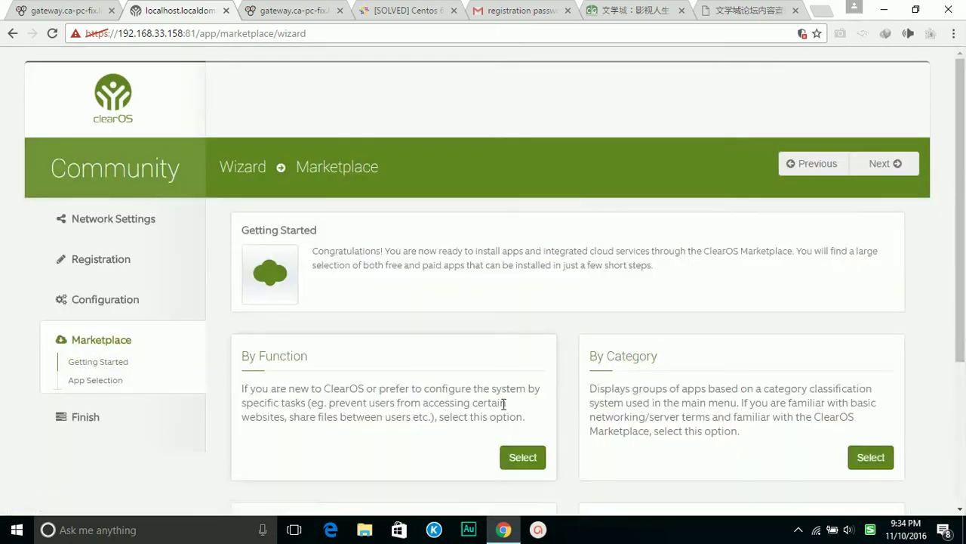
left_click(523, 458)
left_click(898, 163)
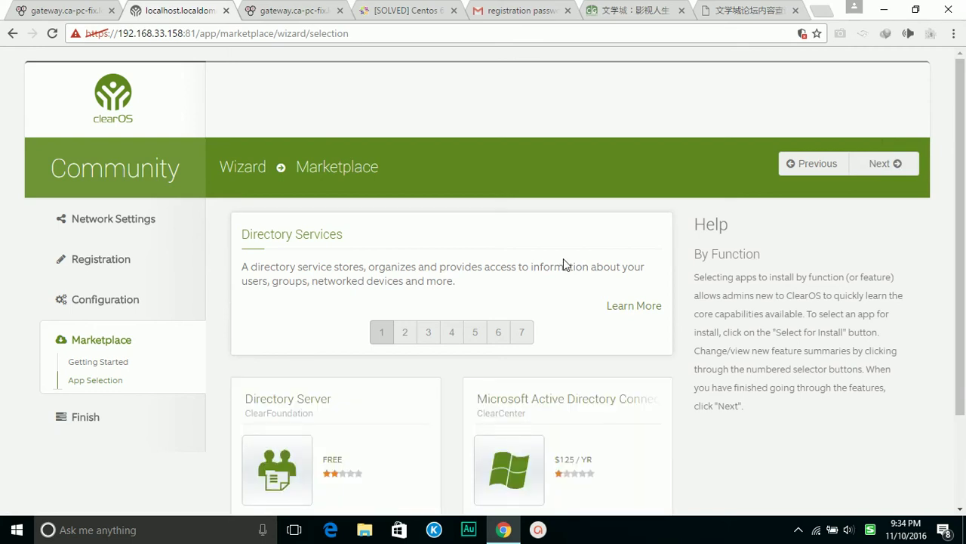
Select the free Directory Server app for install and go to the install review page
scroll(564, 264, "down", 3)
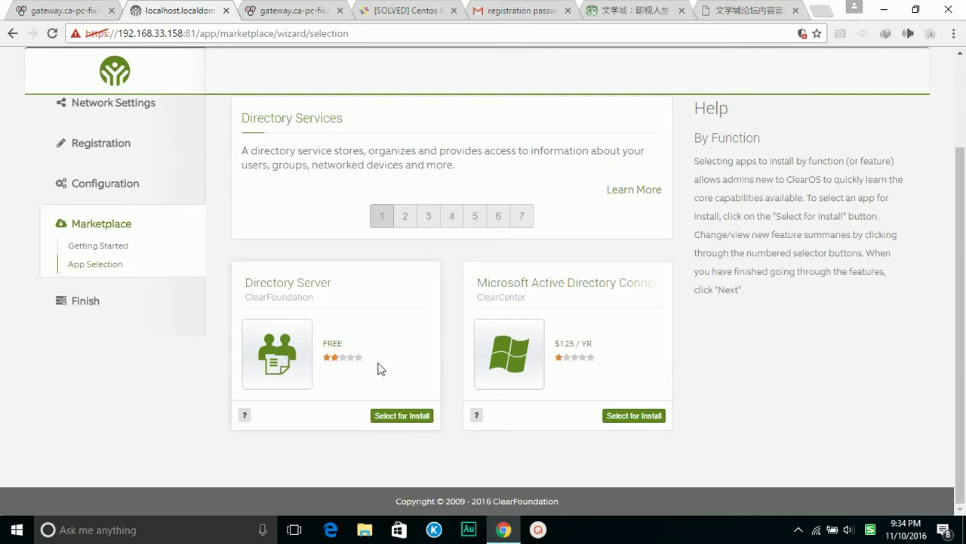
left_click(330, 353)
left_click(394, 416)
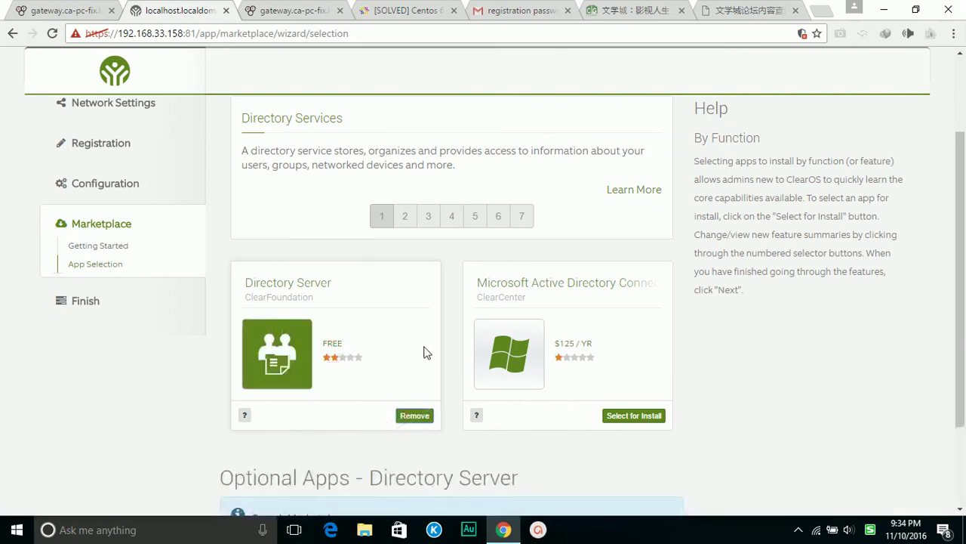
scroll(425, 349, "down", 2)
scroll(426, 349, "up", 2)
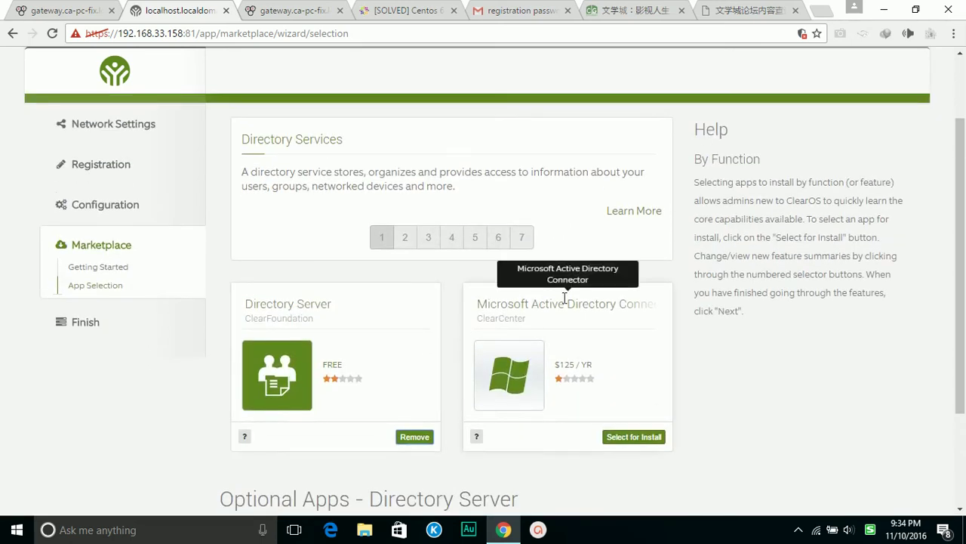
scroll(767, 291, "up", 2)
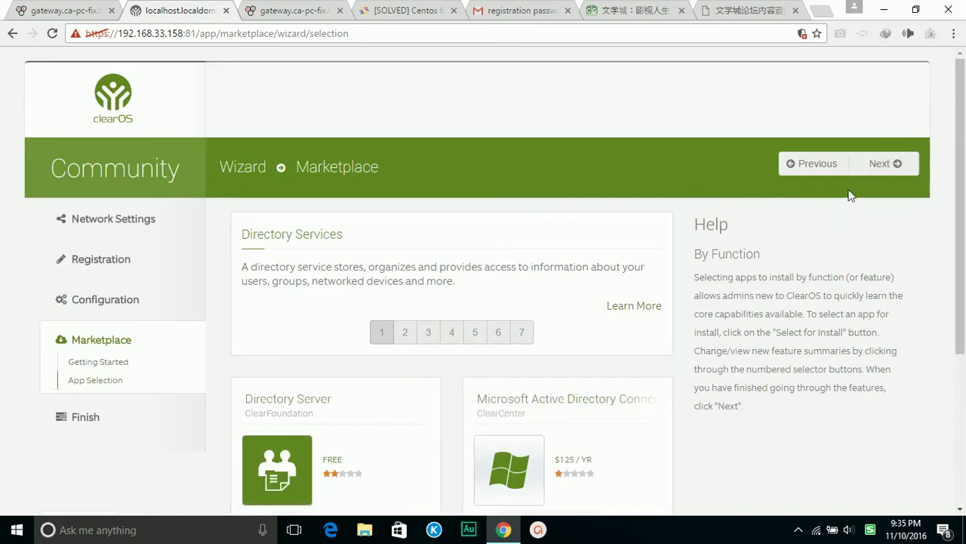
left_click(877, 163)
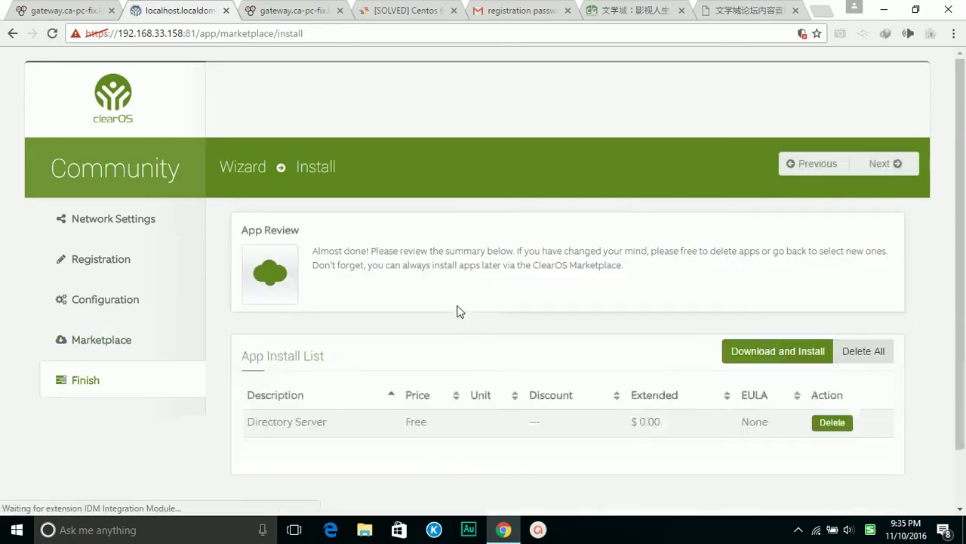
Finish the wizard with Directory Server listed, confirming the completion prompt
left_click(888, 169)
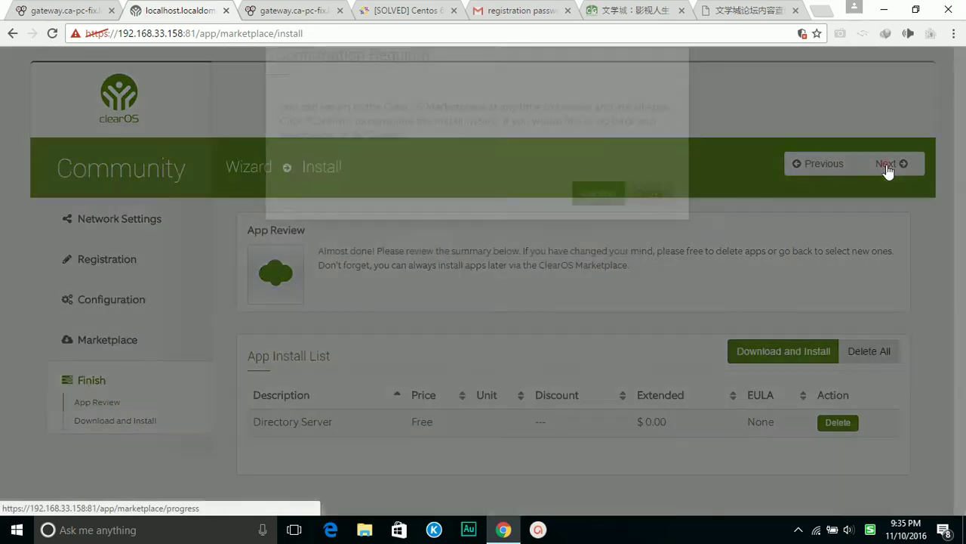
left_click(586, 243)
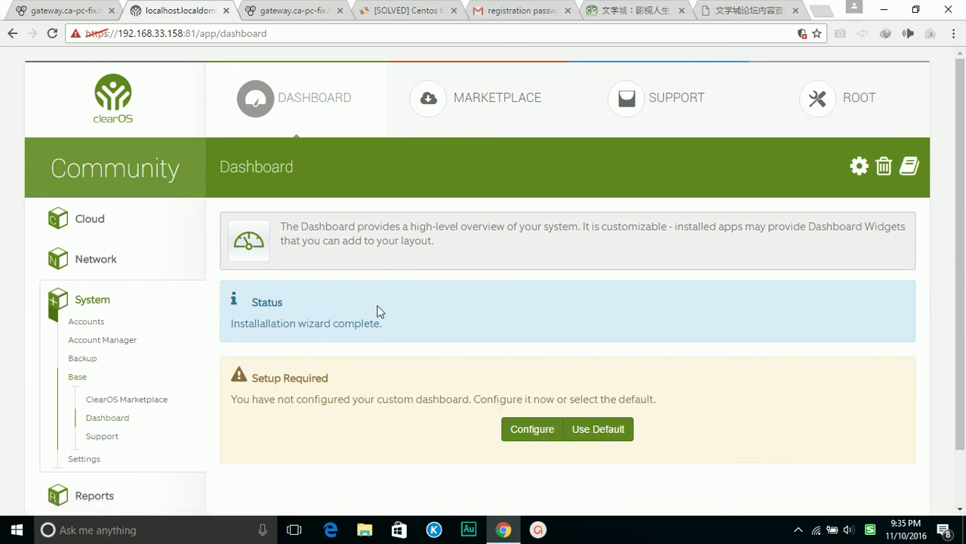
Use the default layout with Shutdown / Restart first and Events - Last 24 Hours at the bottom
left_click(608, 430)
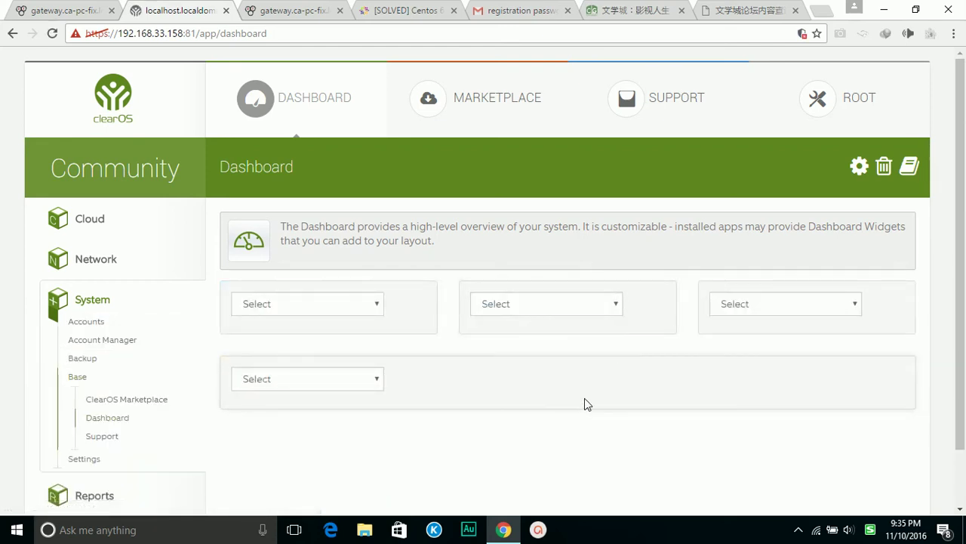
left_click(378, 304)
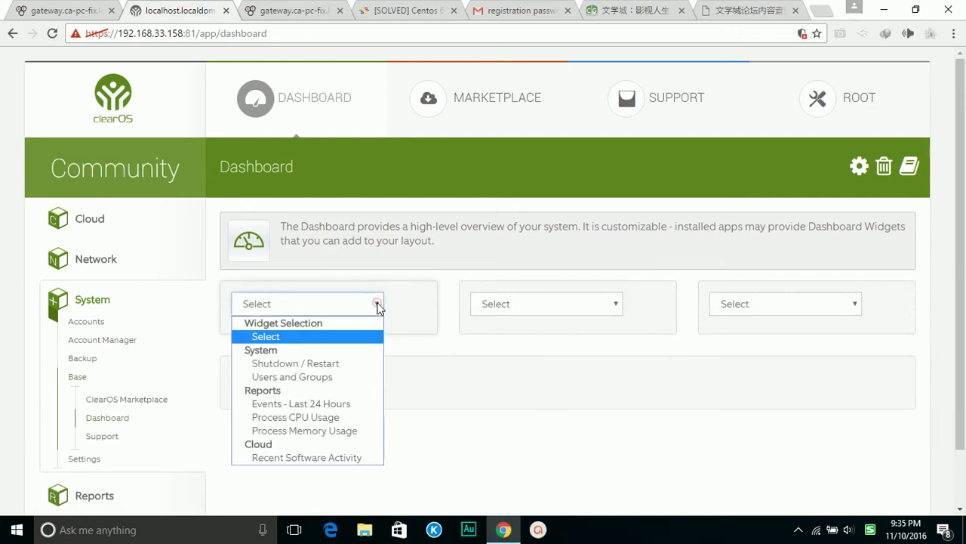
left_click(298, 366)
left_click(572, 303)
left_click(561, 337)
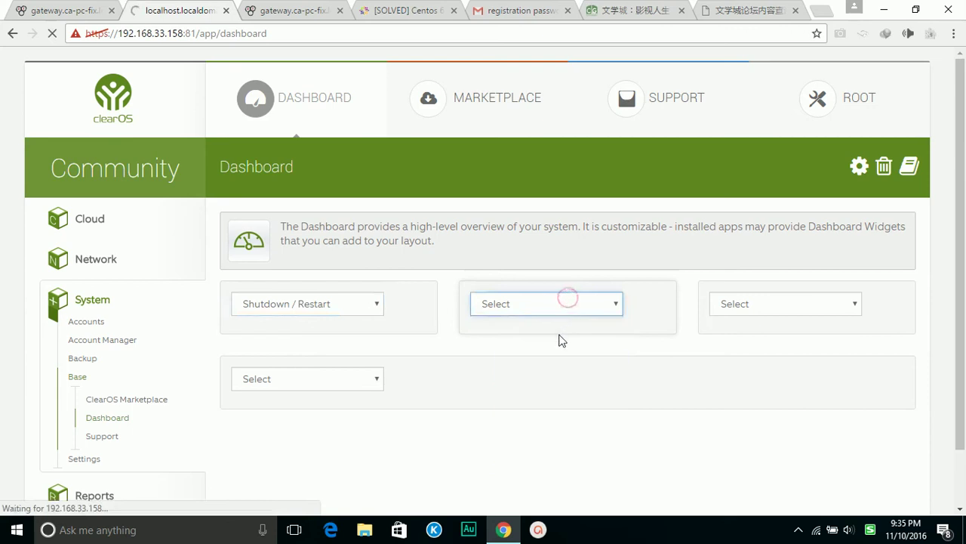
left_click(563, 306)
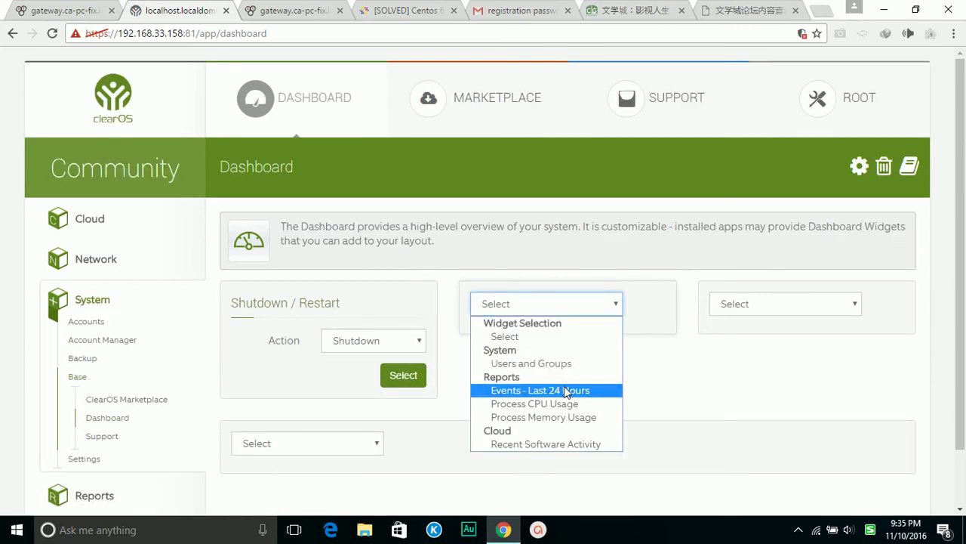
left_click(375, 452)
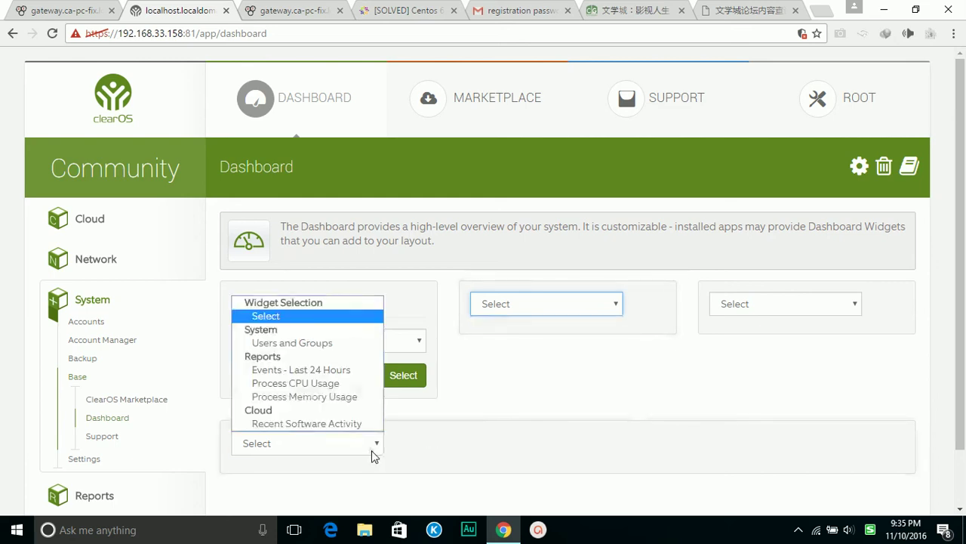
left_click(330, 372)
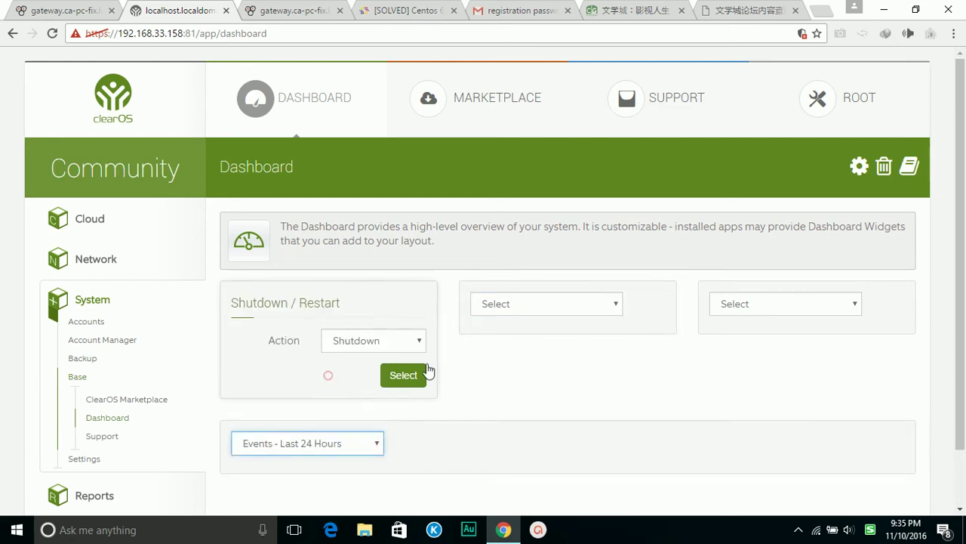
Put Process CPU Usage in the second slot and Recent Software Activity in the third
left_click(586, 306)
left_click(589, 310)
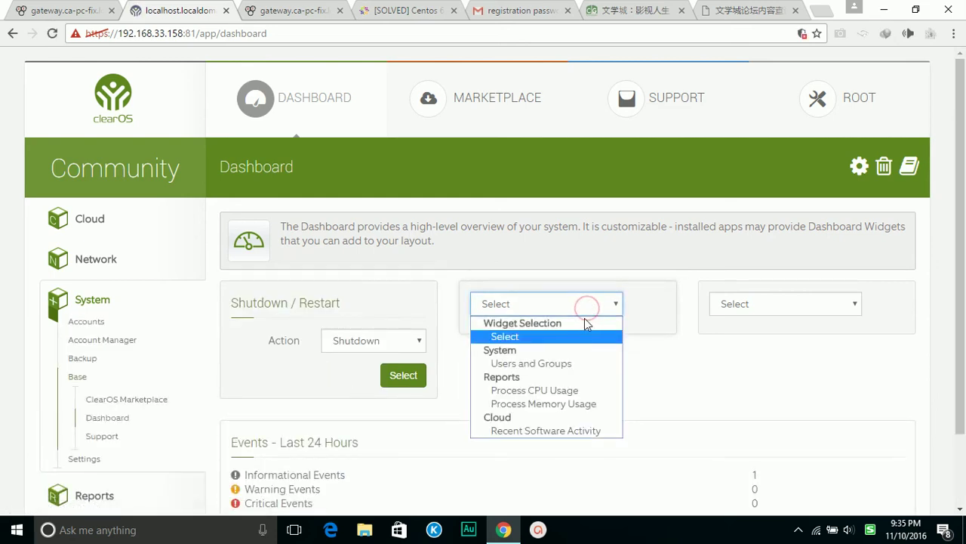
left_click(565, 390)
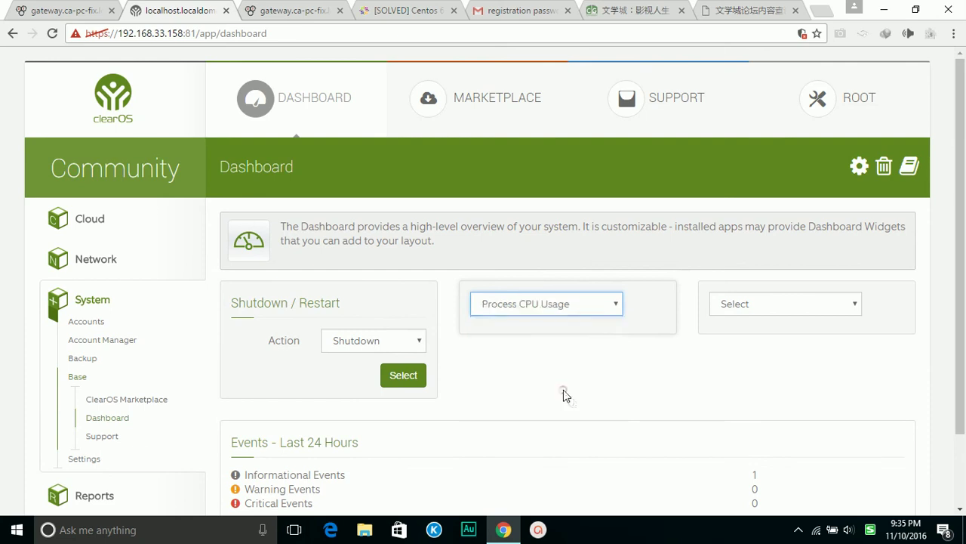
left_click(767, 305)
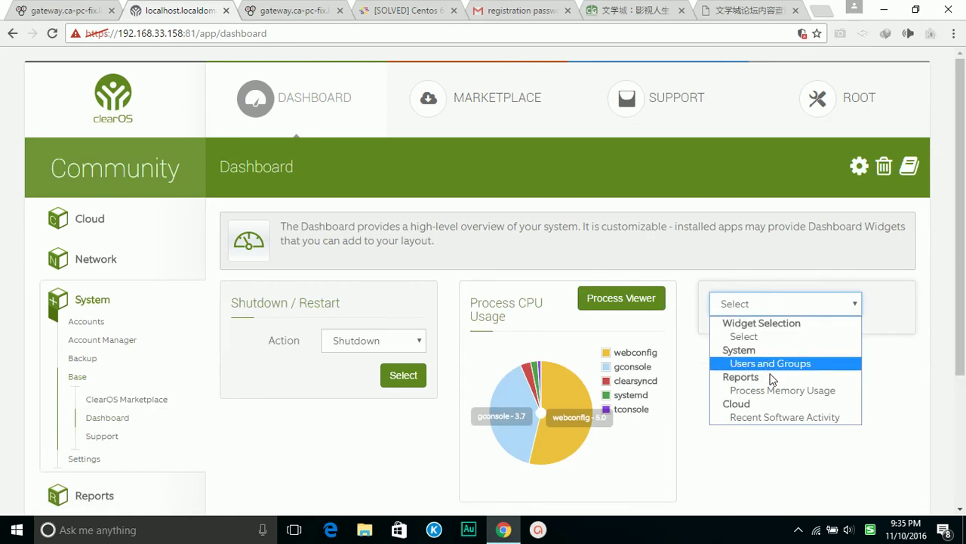
left_click(777, 419)
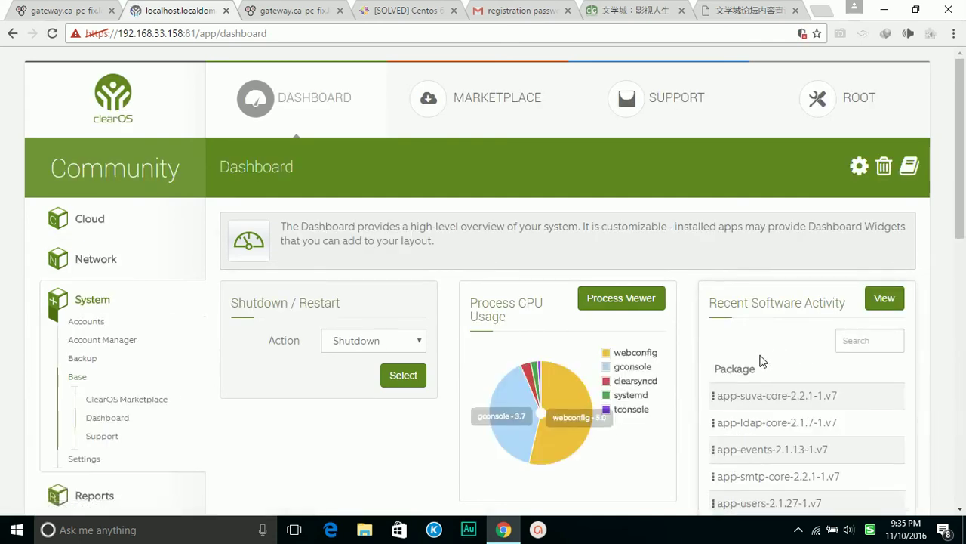
scroll(785, 332, "down", 3)
scroll(789, 320, "up", 2)
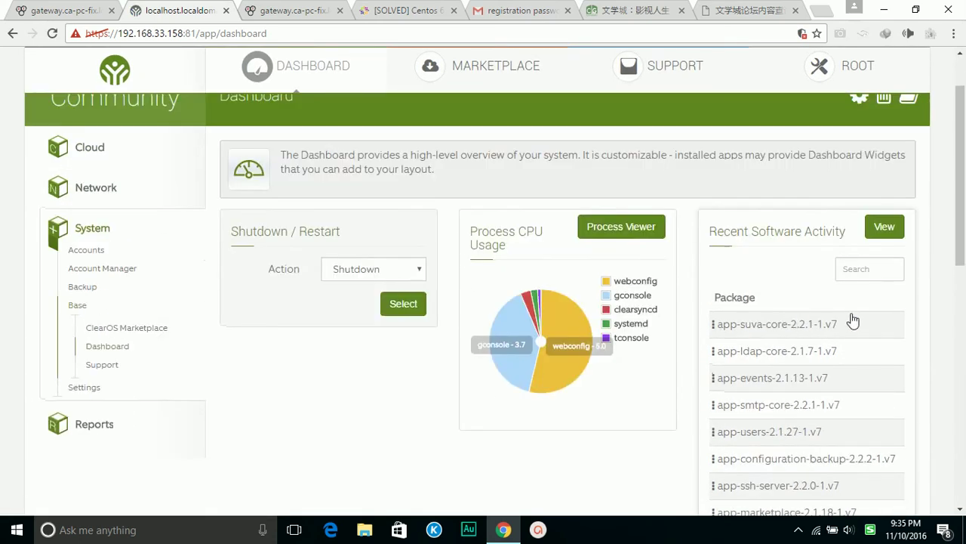
scroll(737, 332, "down", 4)
scroll(738, 332, "down", 5)
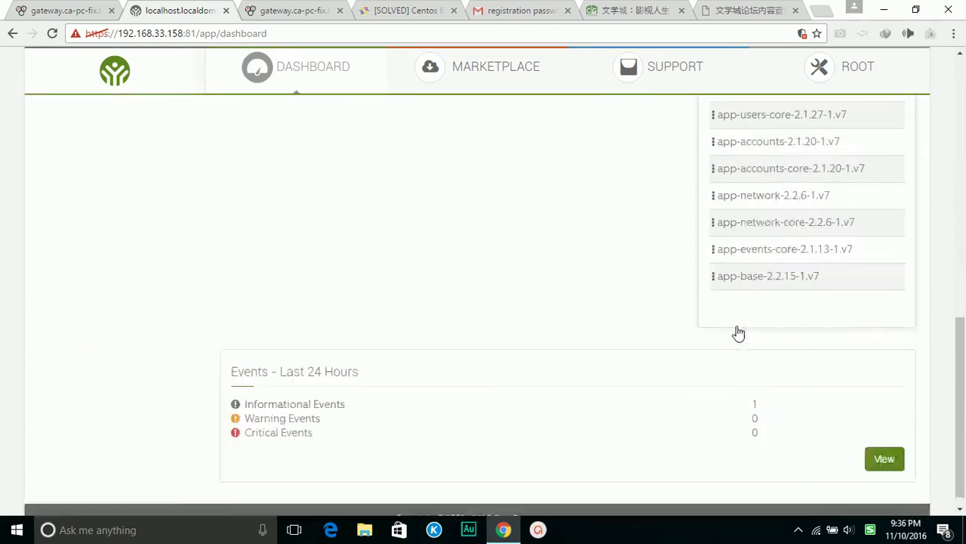
scroll(739, 331, "up", 8)
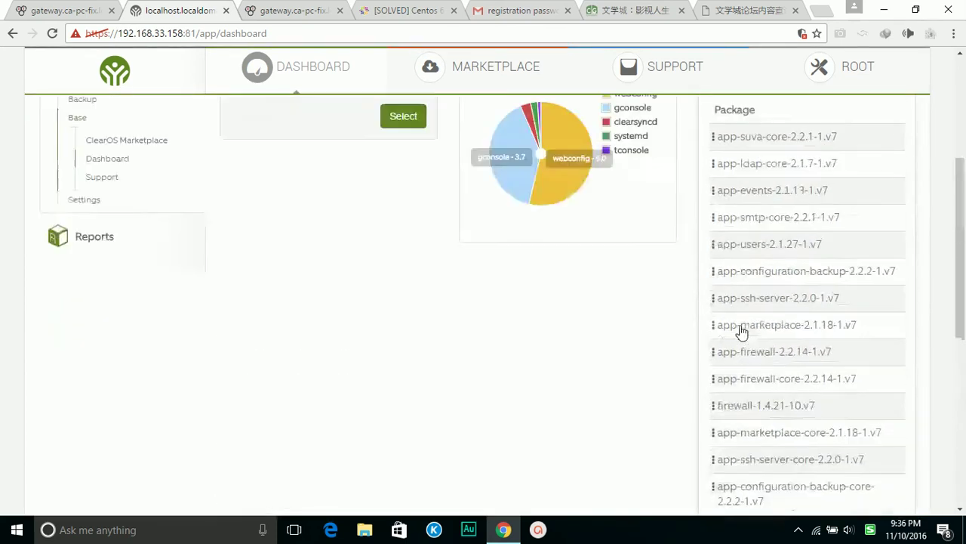
scroll(739, 330, "up", 2)
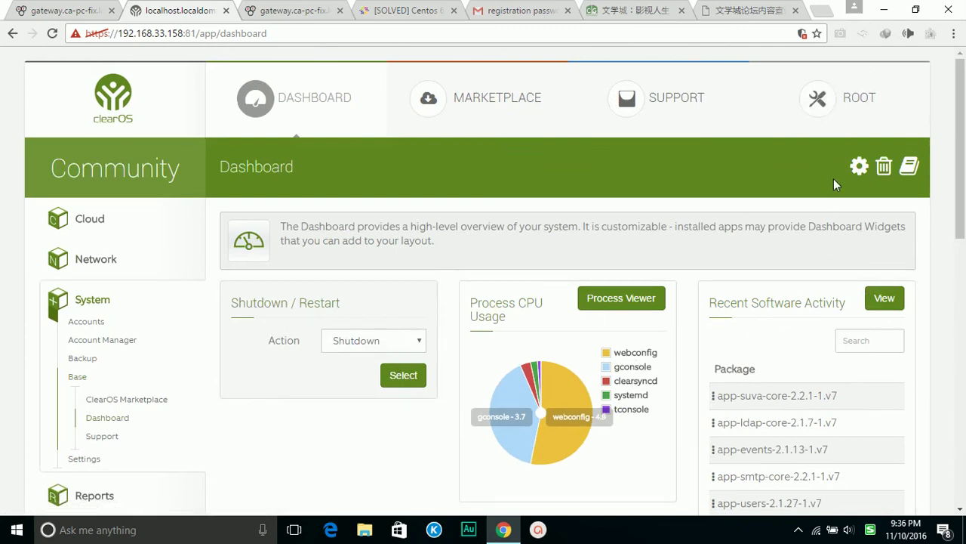
scroll(830, 328, "down", 10)
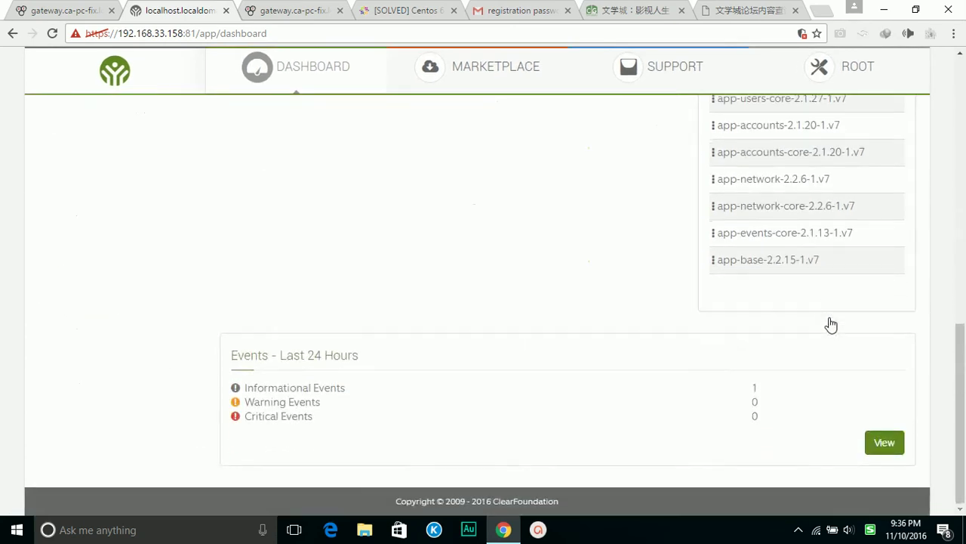
scroll(824, 385, "up", 10)
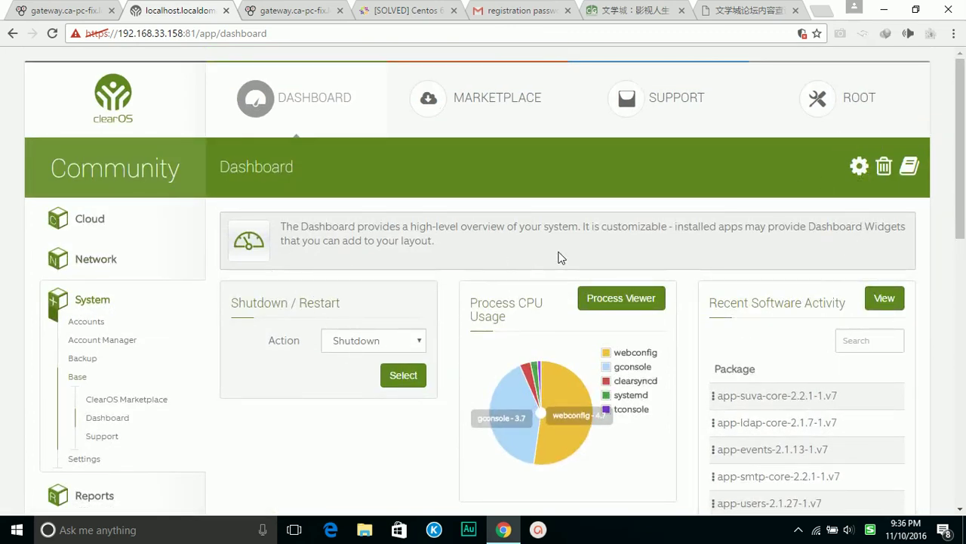
scroll(555, 257, "down", 8)
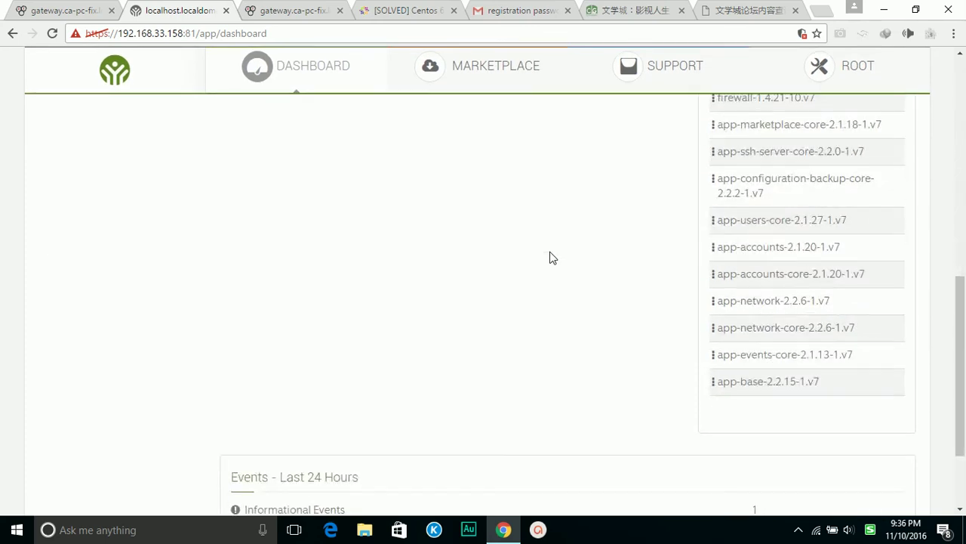
scroll(550, 257, "down", 2)
scroll(667, 368, "up", 5)
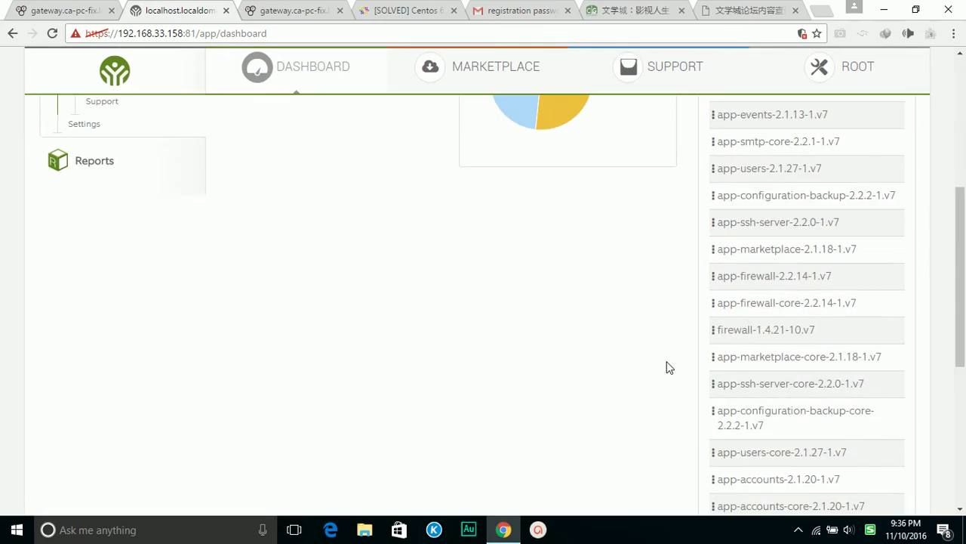
scroll(666, 368, "up", 5)
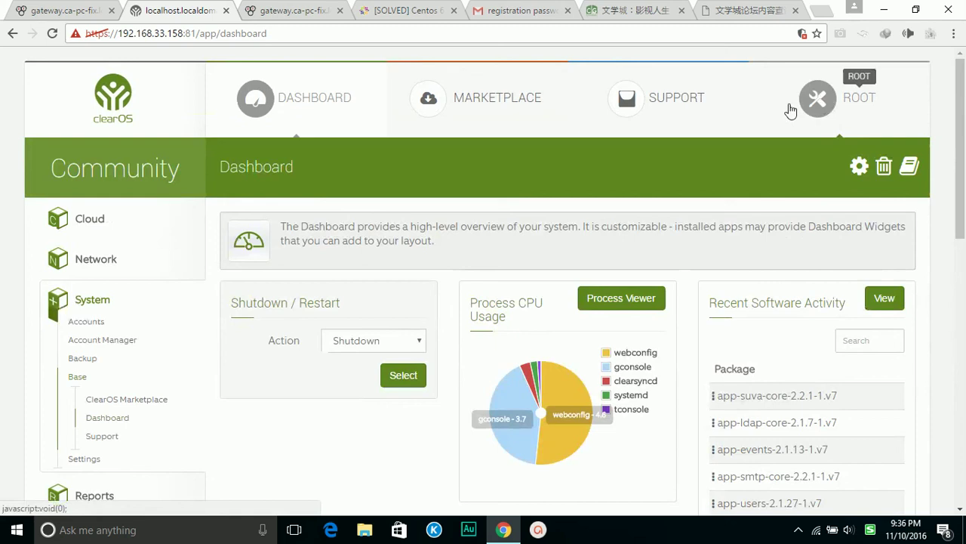
left_click(303, 111)
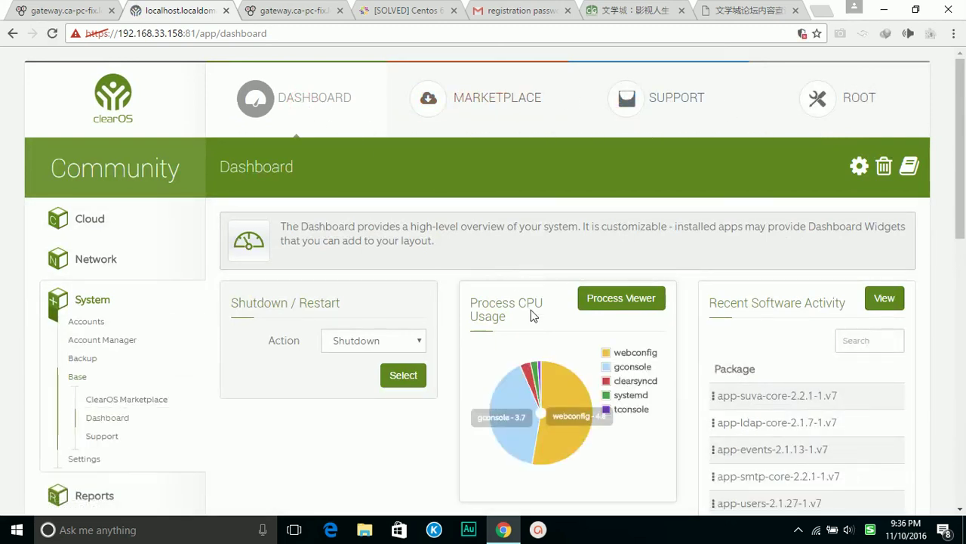
scroll(325, 446, "down", 2)
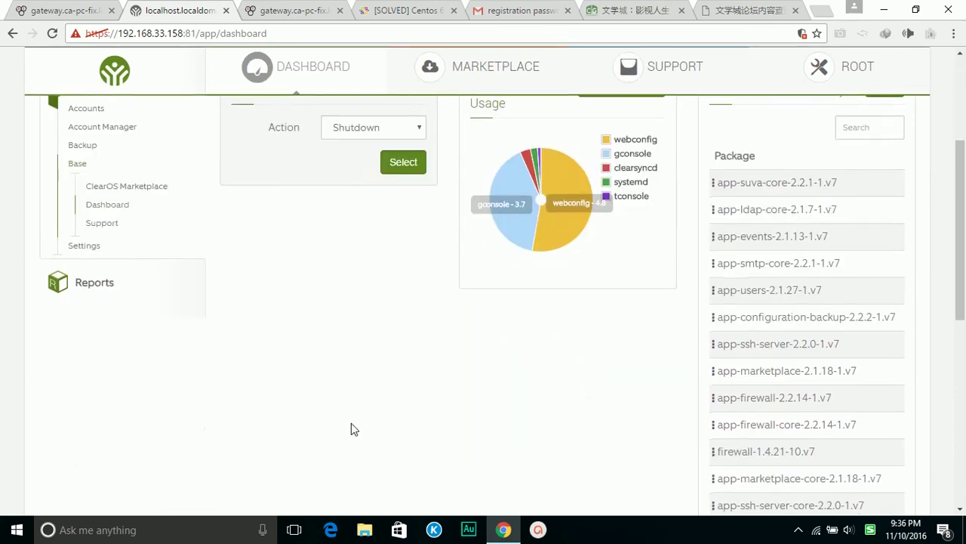
scroll(397, 409, "up", 2)
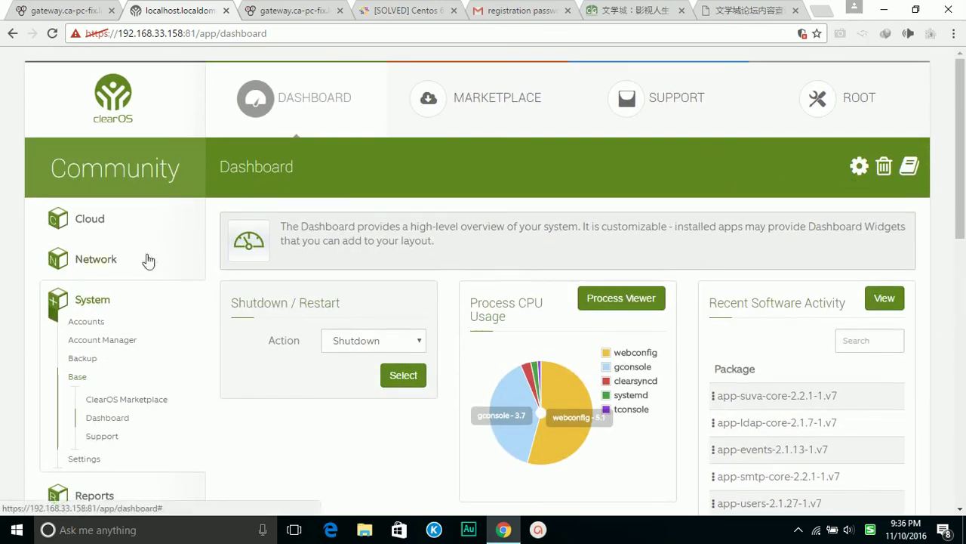
left_click(488, 98)
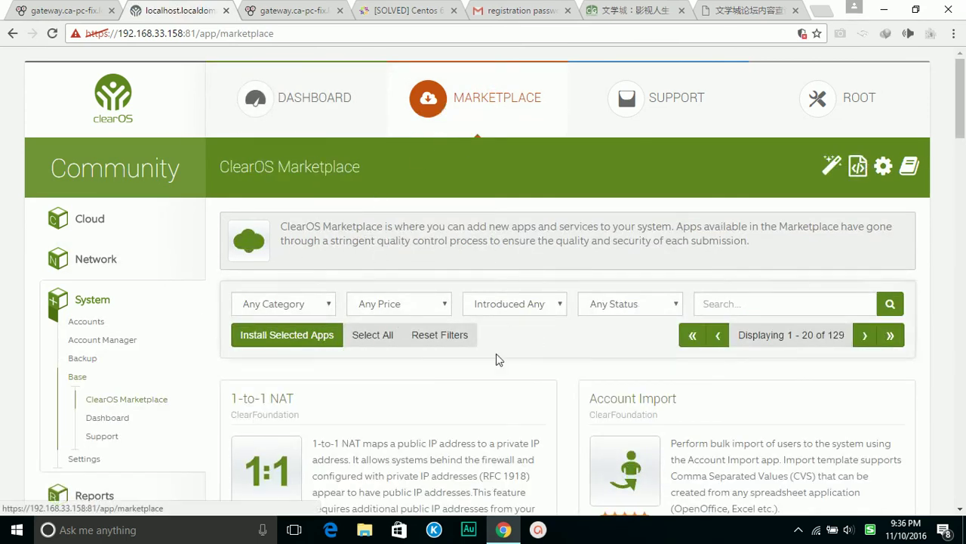
Mark the 1-to-1 NAT app for installation in the Marketplace
scroll(504, 359, "down", 2)
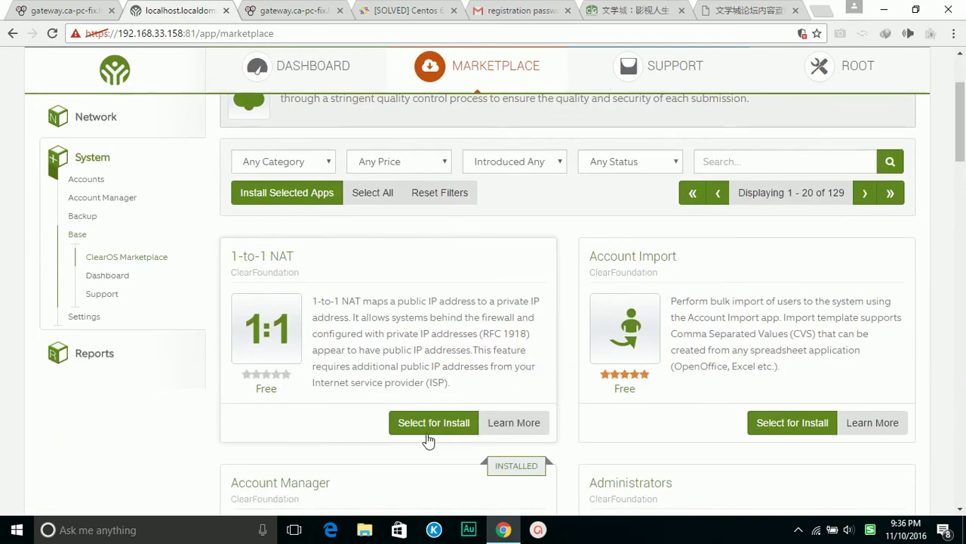
scroll(552, 352, "up", 2)
scroll(547, 363, "down", 2)
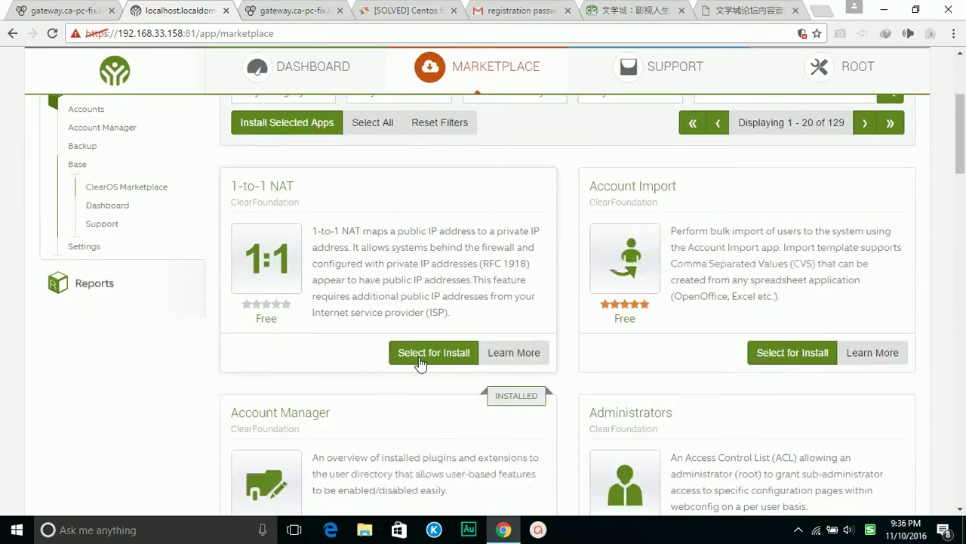
left_click(421, 355)
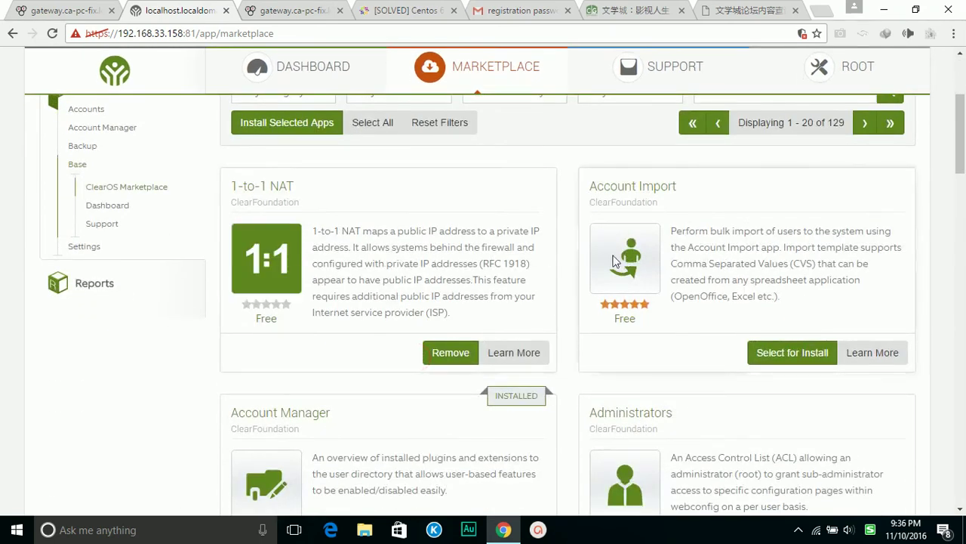
Mark the BackupPC app further down the Marketplace list for installation
scroll(625, 275, "down", 2)
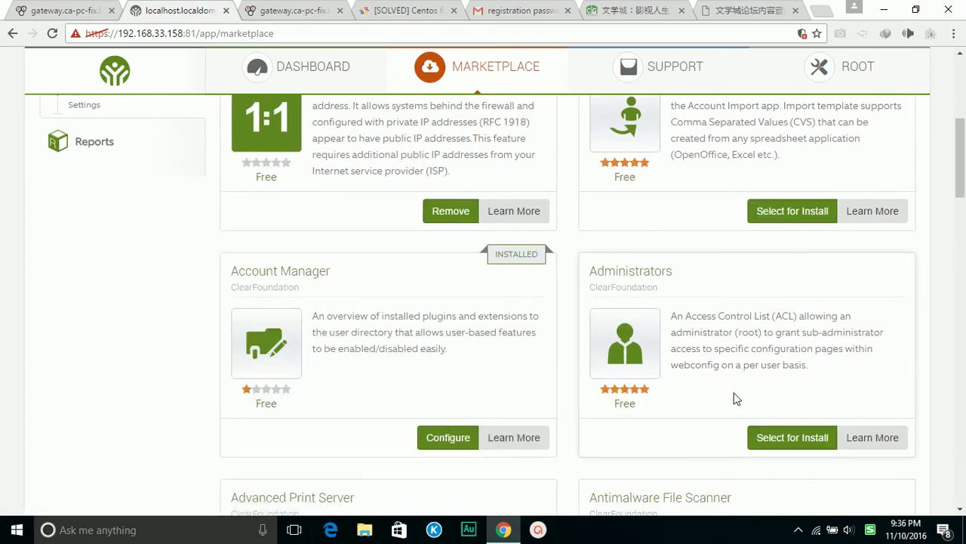
scroll(764, 349, "down", 3)
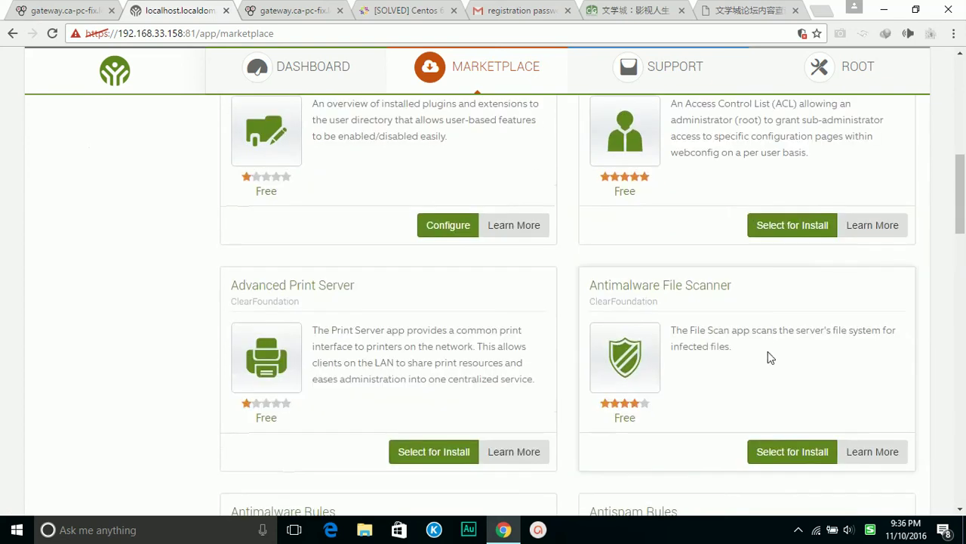
scroll(511, 383, "down", 2)
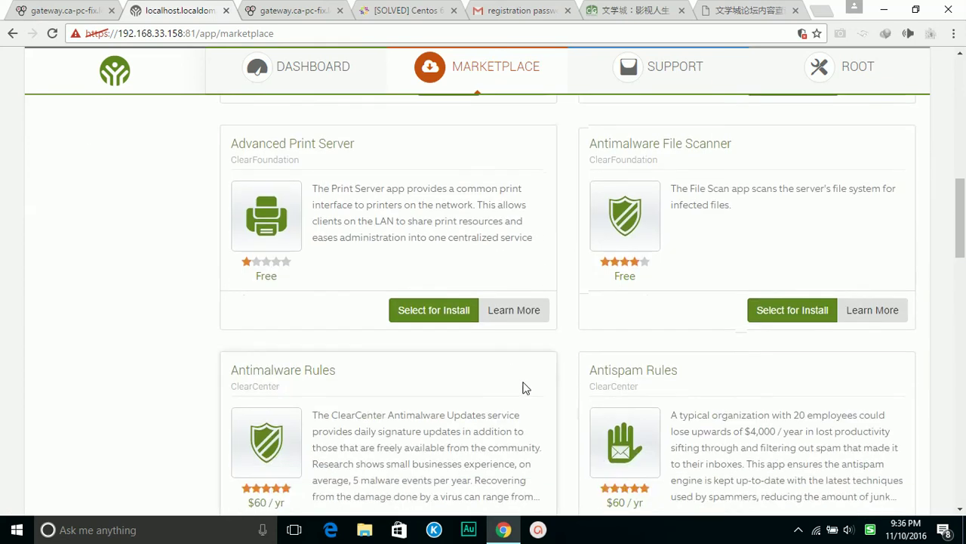
scroll(527, 386, "down", 2)
scroll(541, 388, "down", 3)
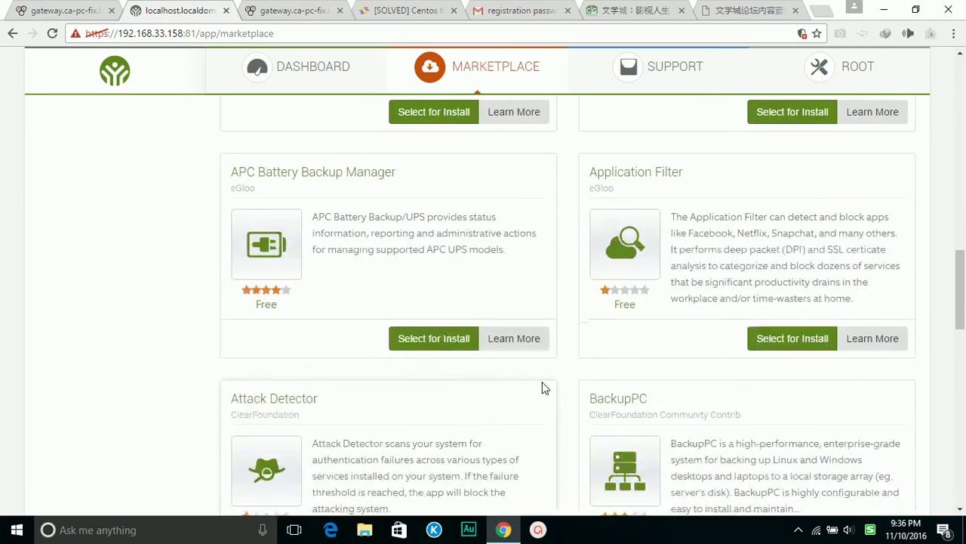
scroll(548, 385, "down", 2)
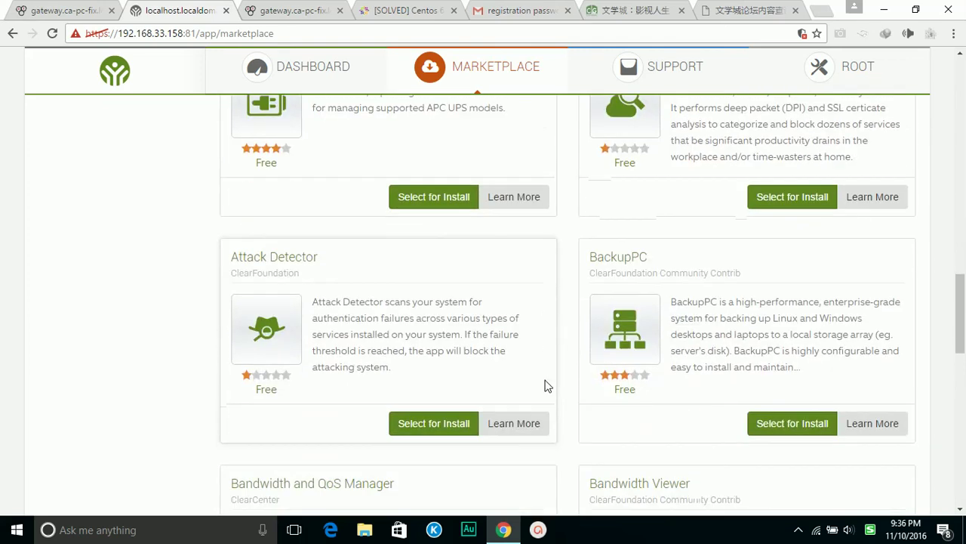
left_click(802, 421)
scroll(861, 360, "up", 17)
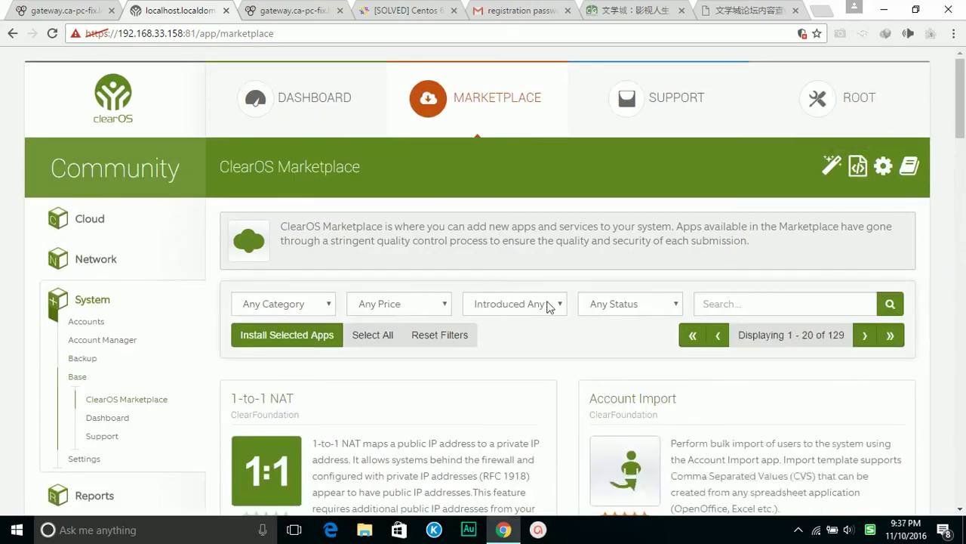
scroll(634, 321, "down", 20)
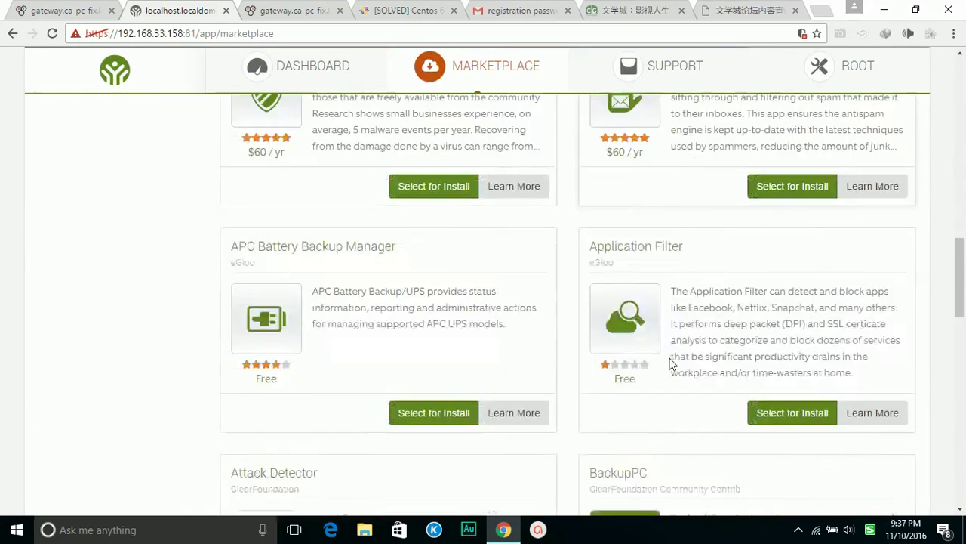
scroll(674, 363, "down", 8)
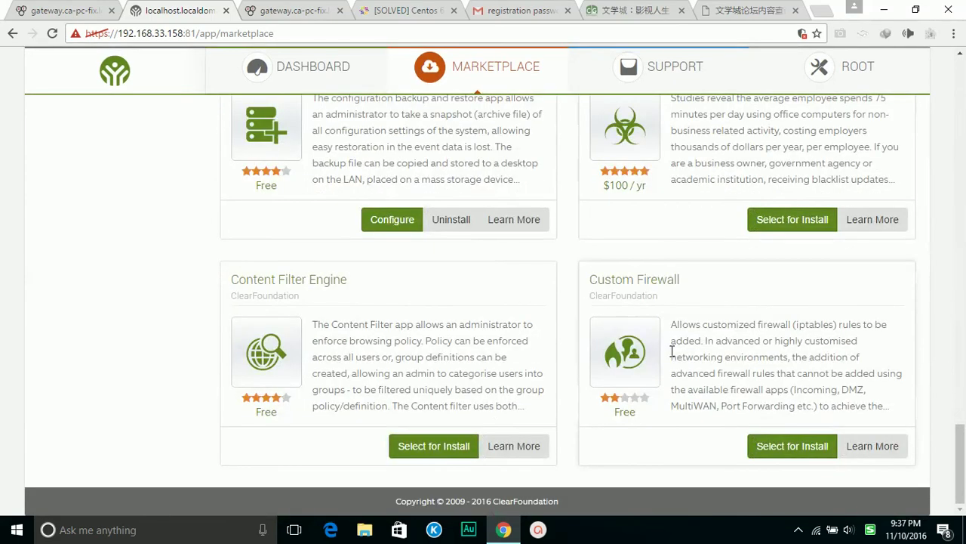
scroll(685, 332, "up", 20)
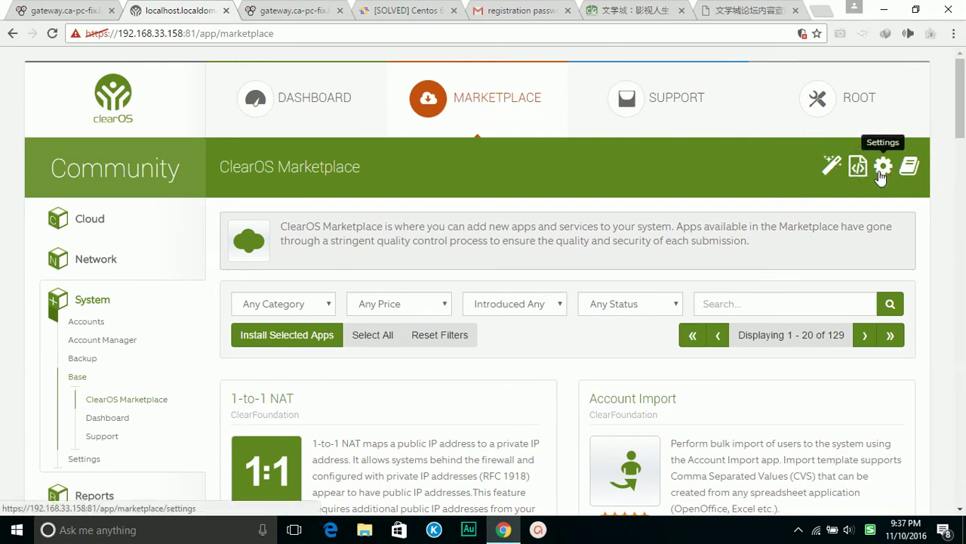
Review the chosen apps and start downloading 1-to-1 NAT, BackupPC and Directory Server
left_click(300, 340)
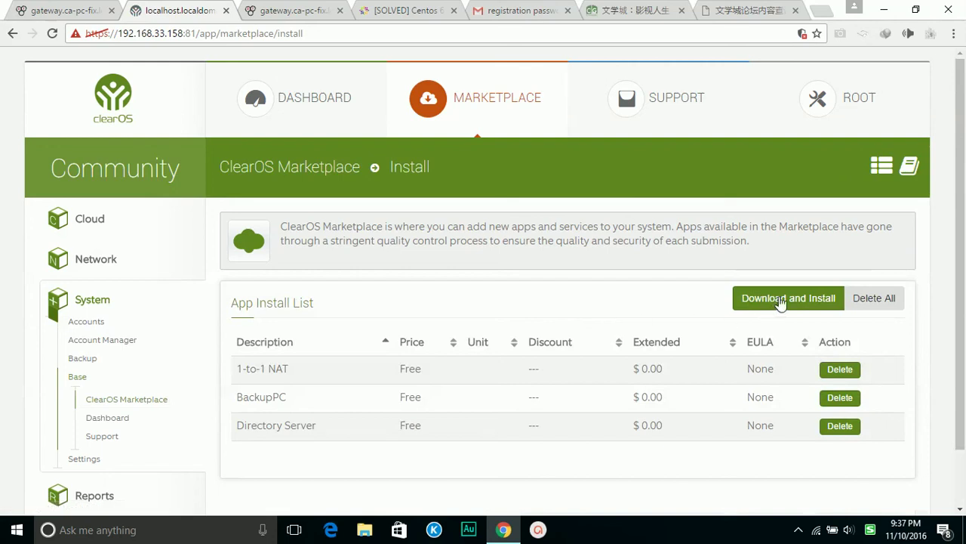
left_click(781, 299)
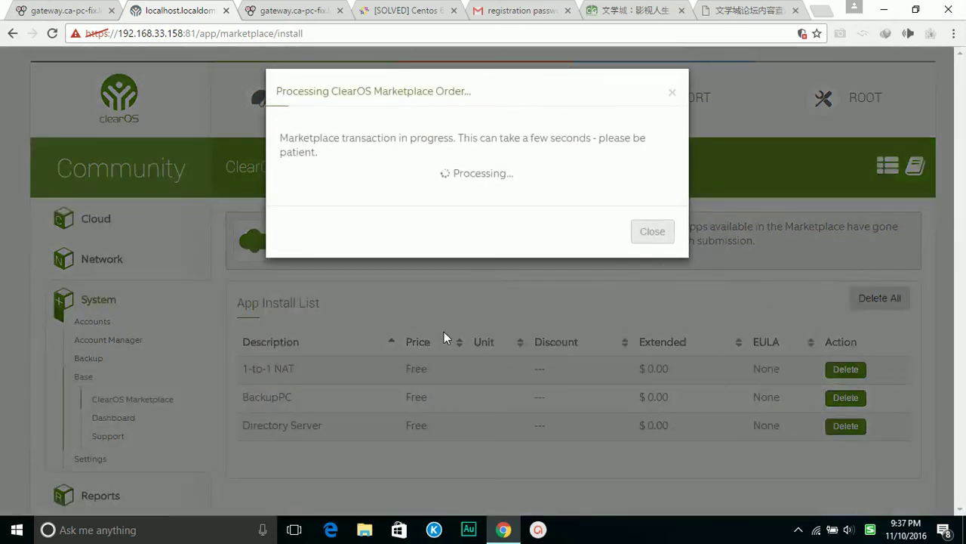